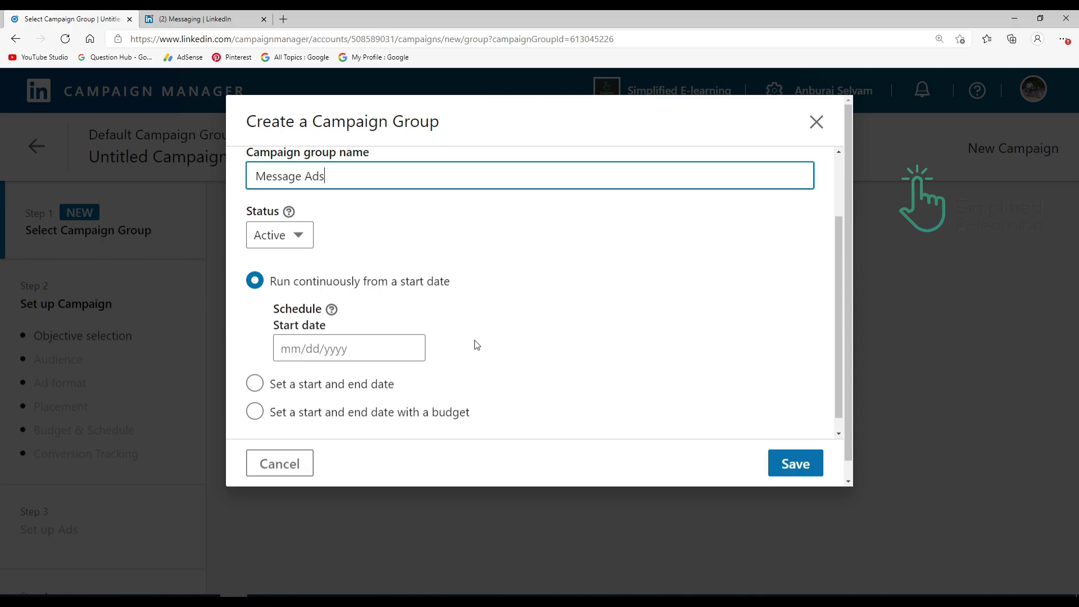
Step: Set the Message Ads campaign group to run continuously from 2/14/2021 and save the group
scroll(363, 326, up, 2)
scroll(359, 325, down, 2)
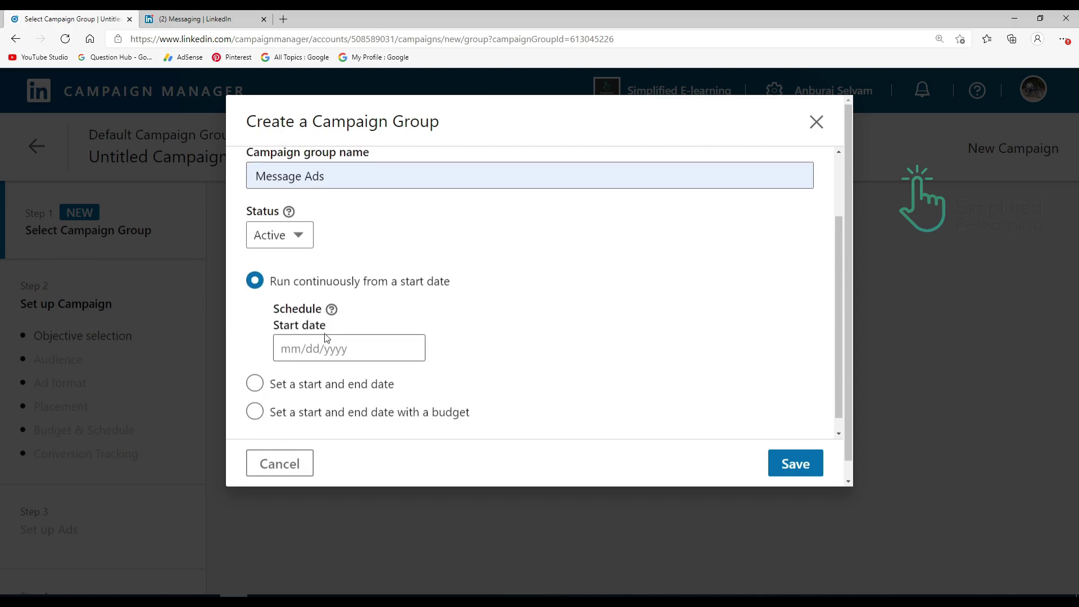
click(331, 348)
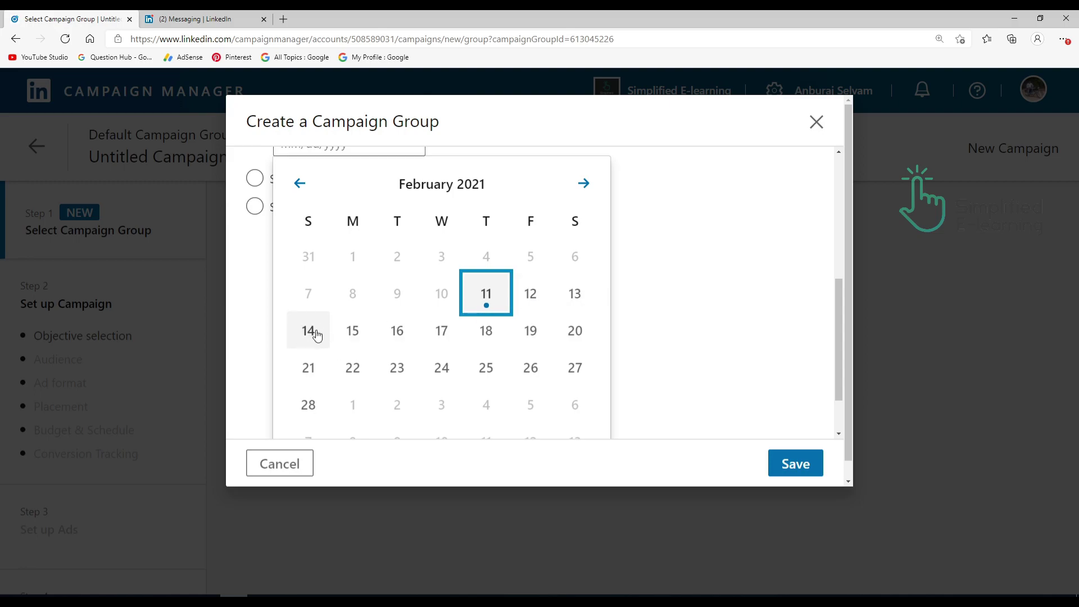
click(309, 331)
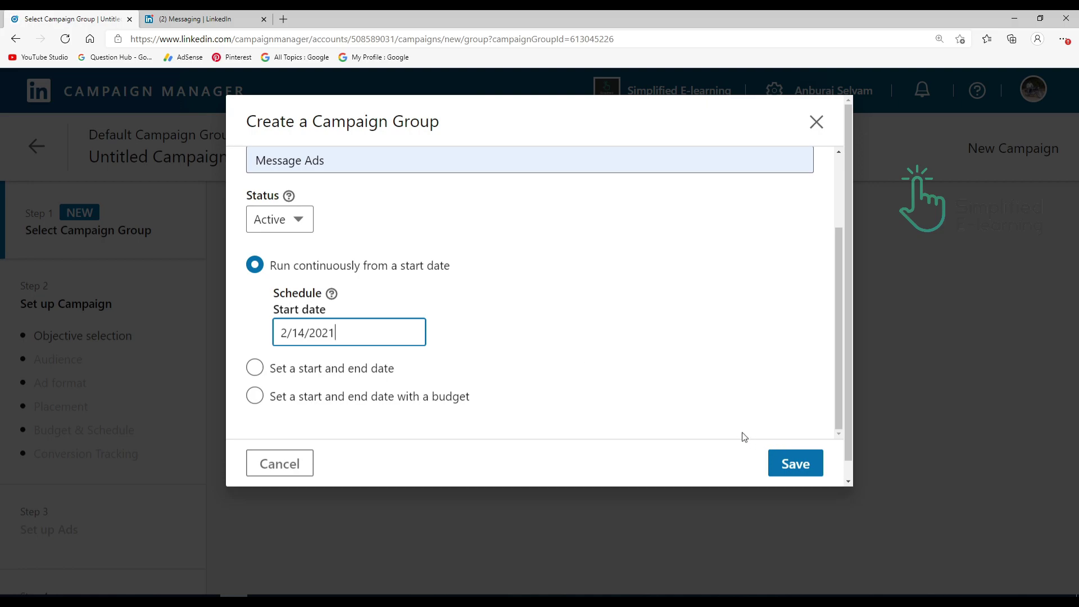
click(793, 464)
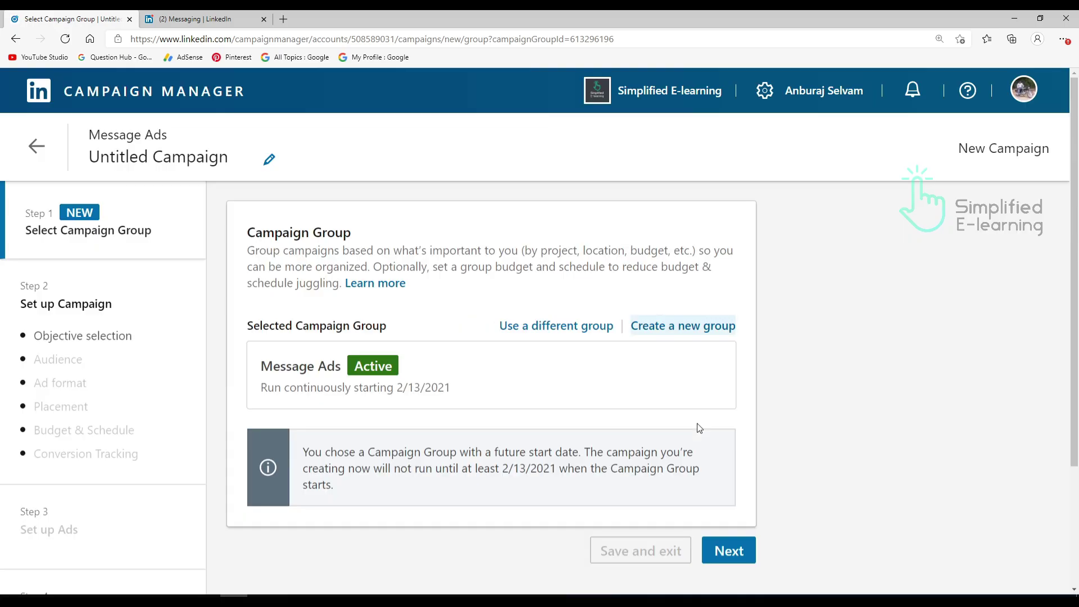
Step: Continue to the campaign setup with the Message Ads group and choose Website visits as the objective
click(729, 549)
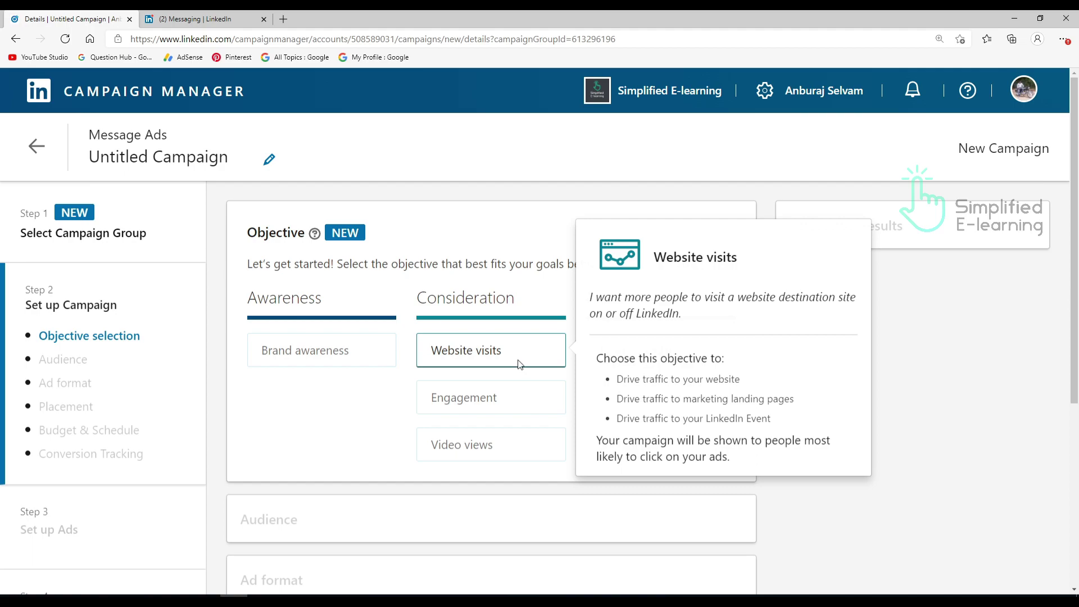
click(519, 364)
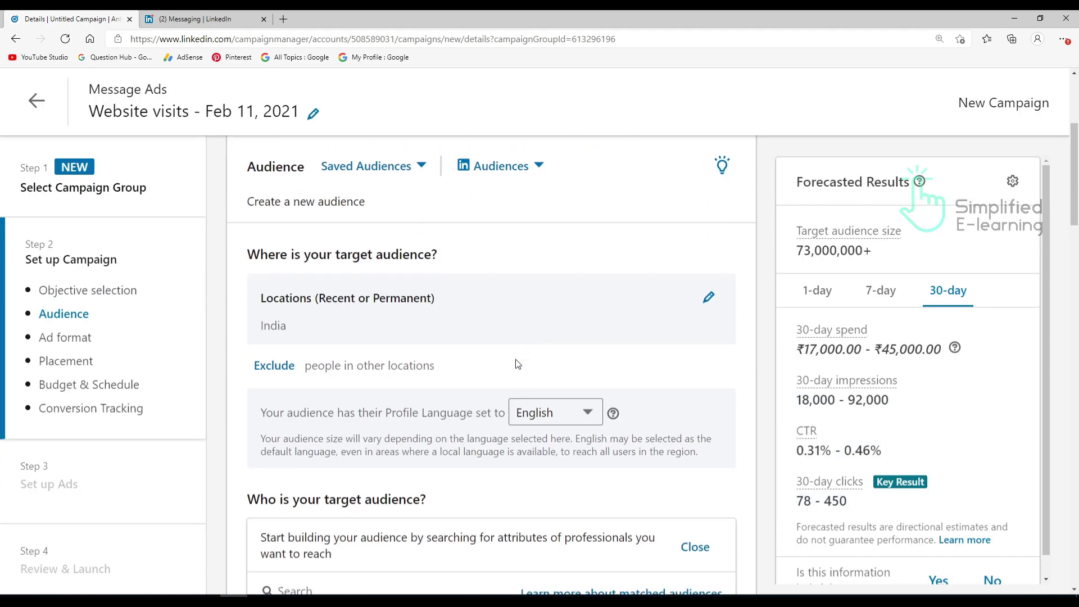
Step: Change the audience location by adding Tamil Nadu, India and removing the country-wide India entry
click(709, 296)
click(330, 371)
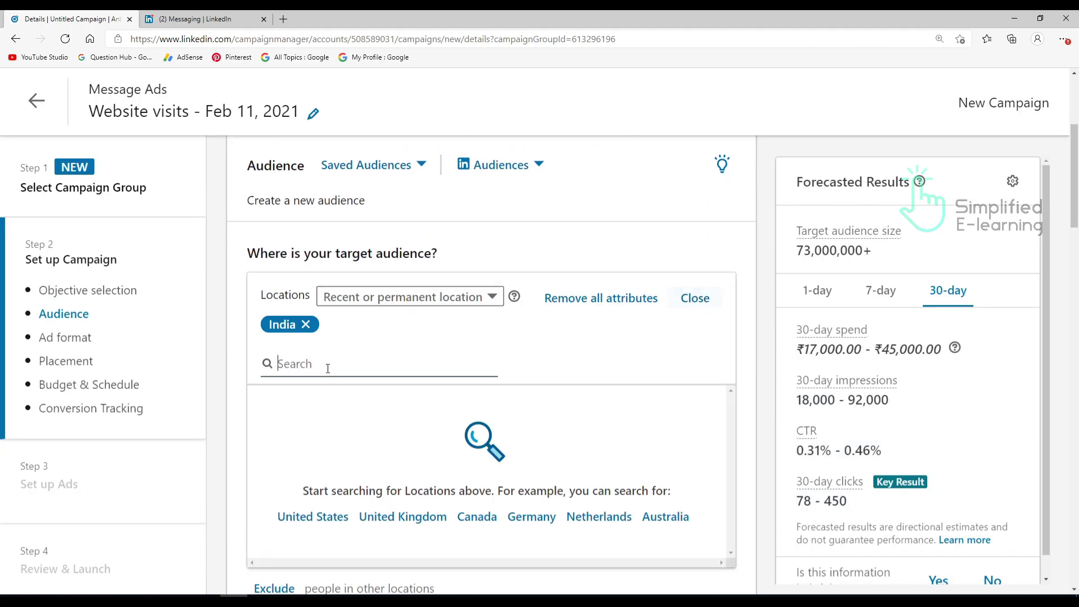
text(tamil)
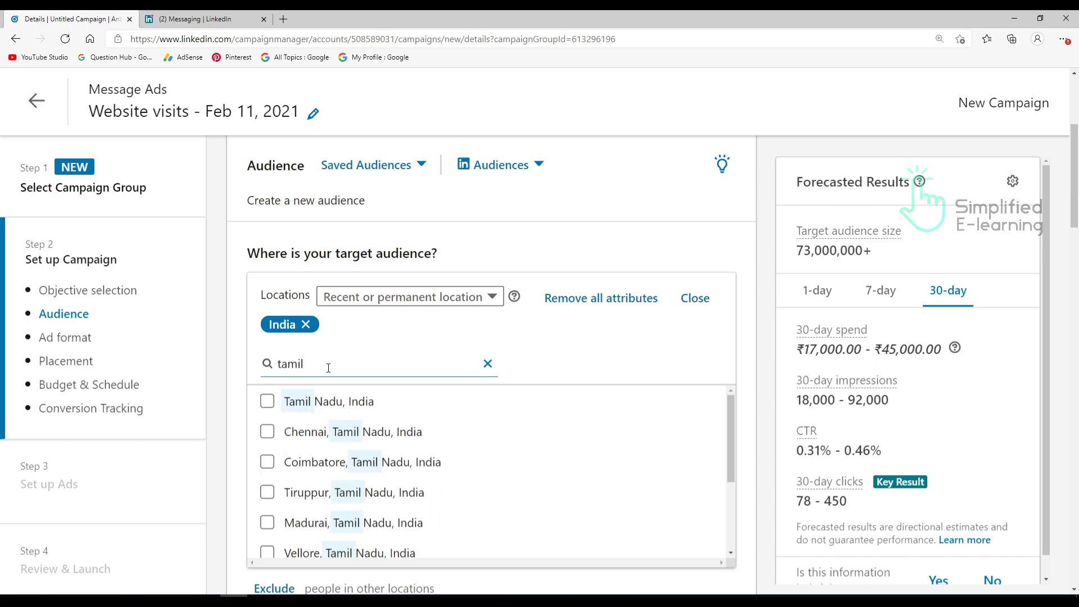
click(267, 401)
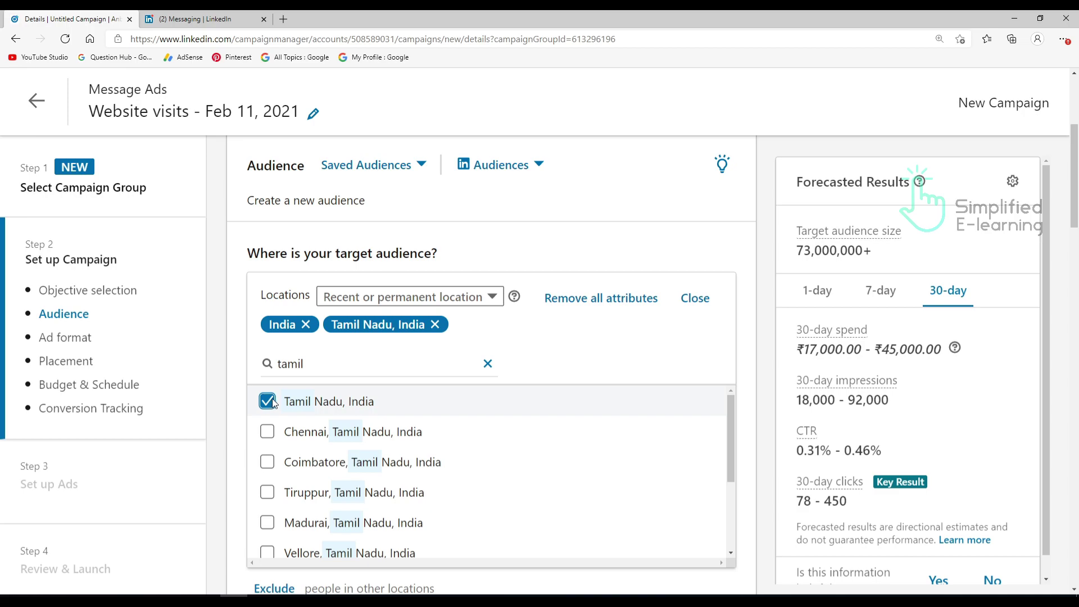
click(305, 325)
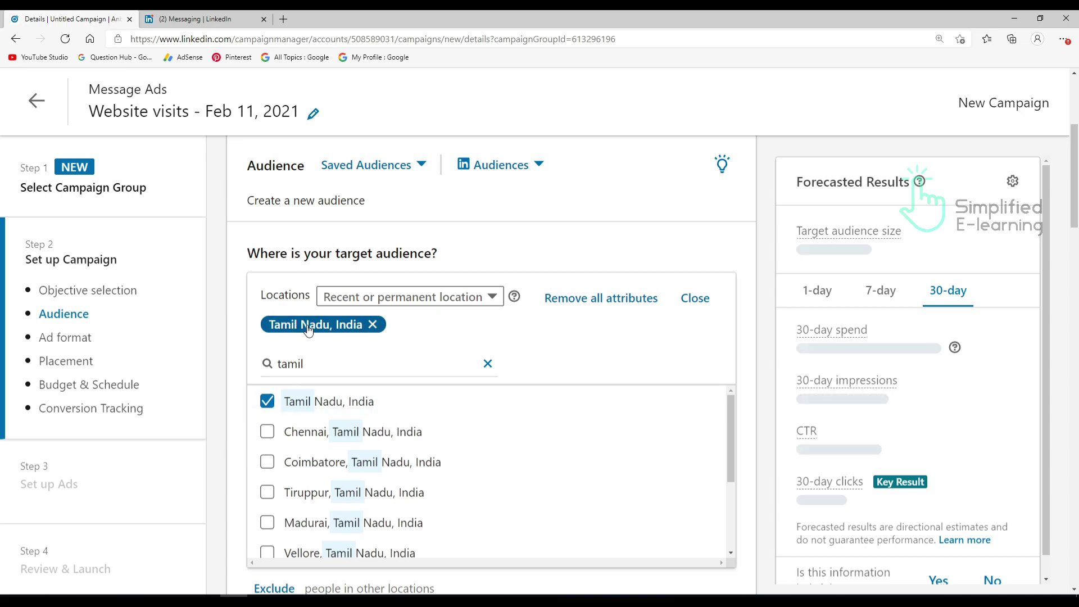
click(488, 364)
Step: Narrow the target audience by Job Titles under the Job Experience attributes, searching for "digital mar"
scroll(506, 375, down, 7)
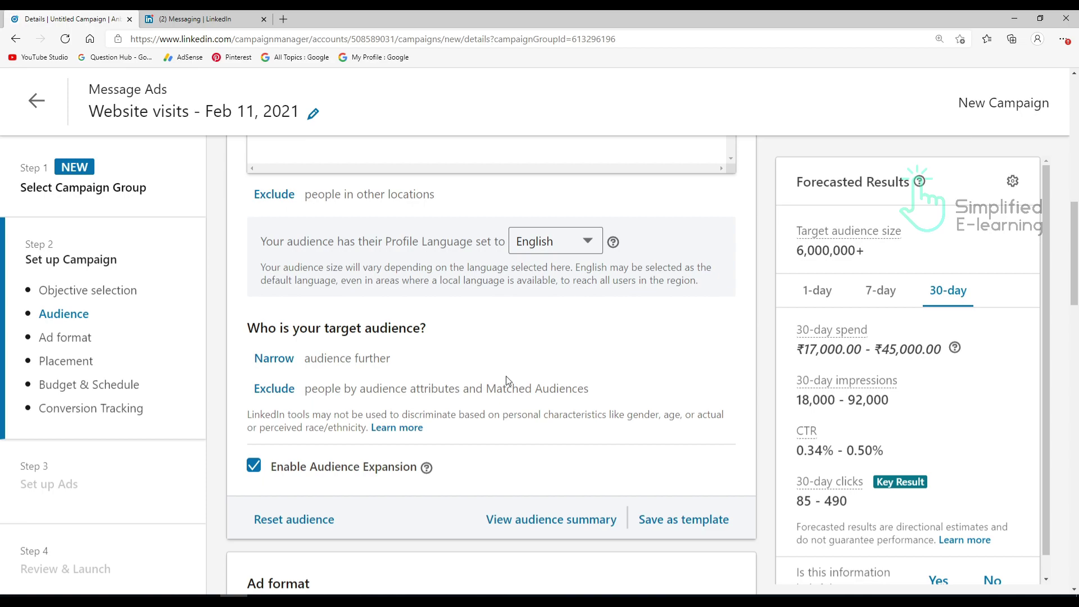
click(274, 358)
click(343, 351)
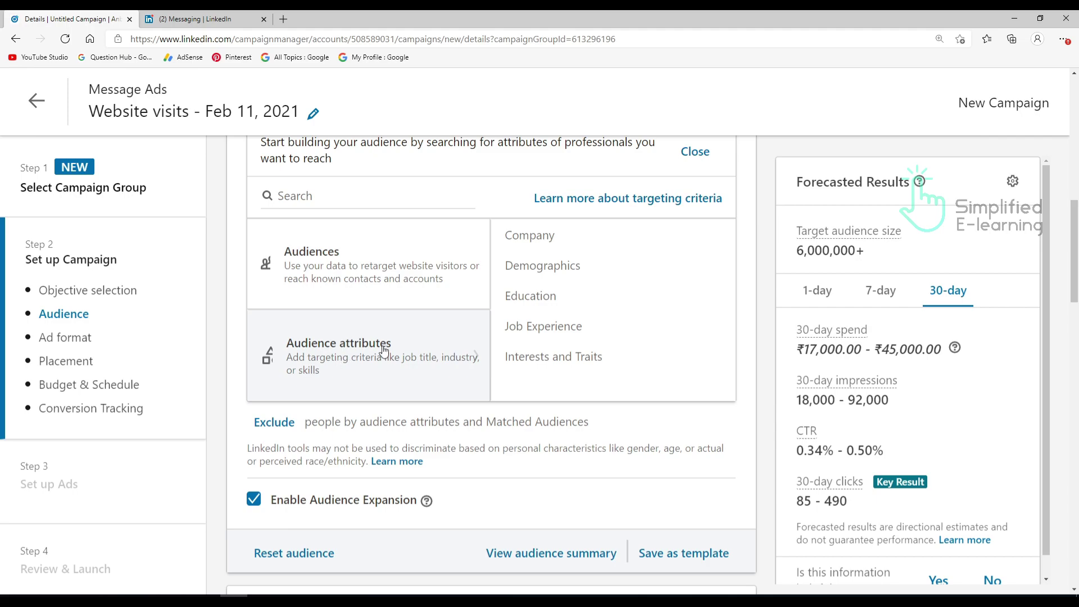
click(565, 330)
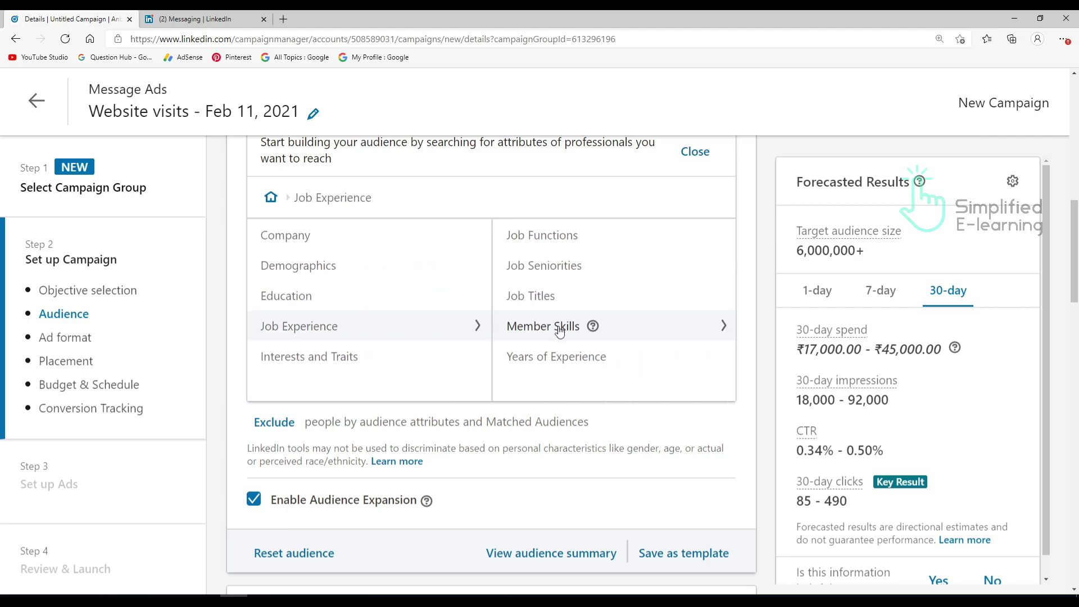
click(559, 294)
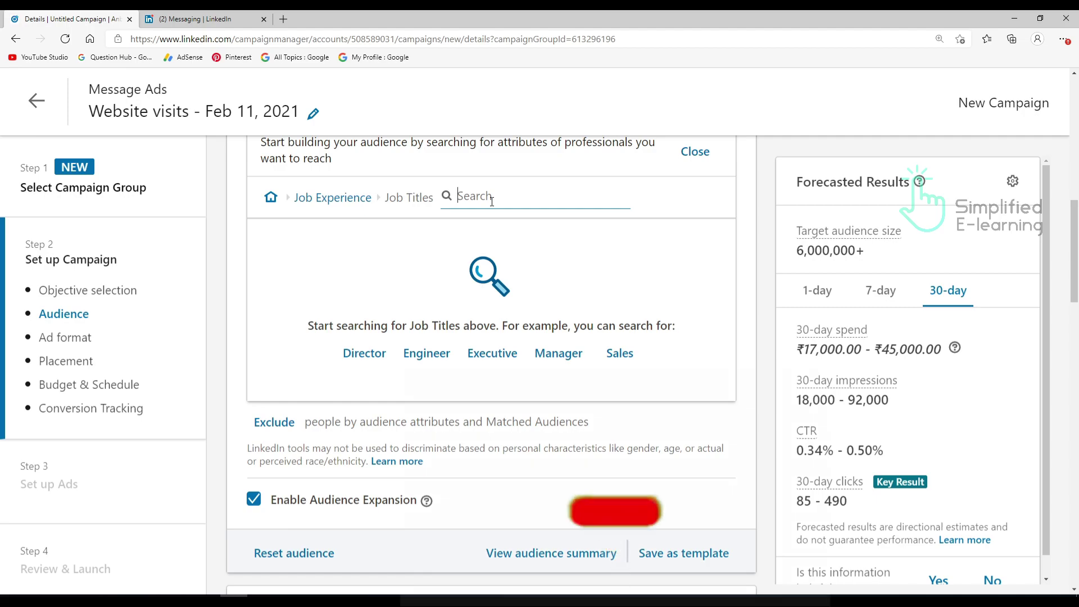
text(digita)
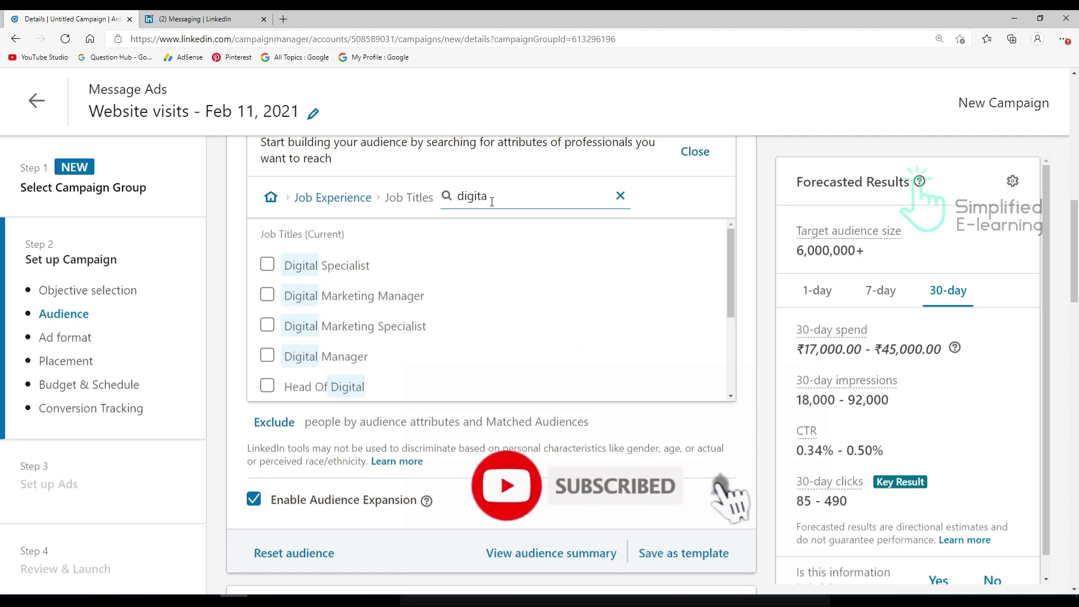
text(l mar)
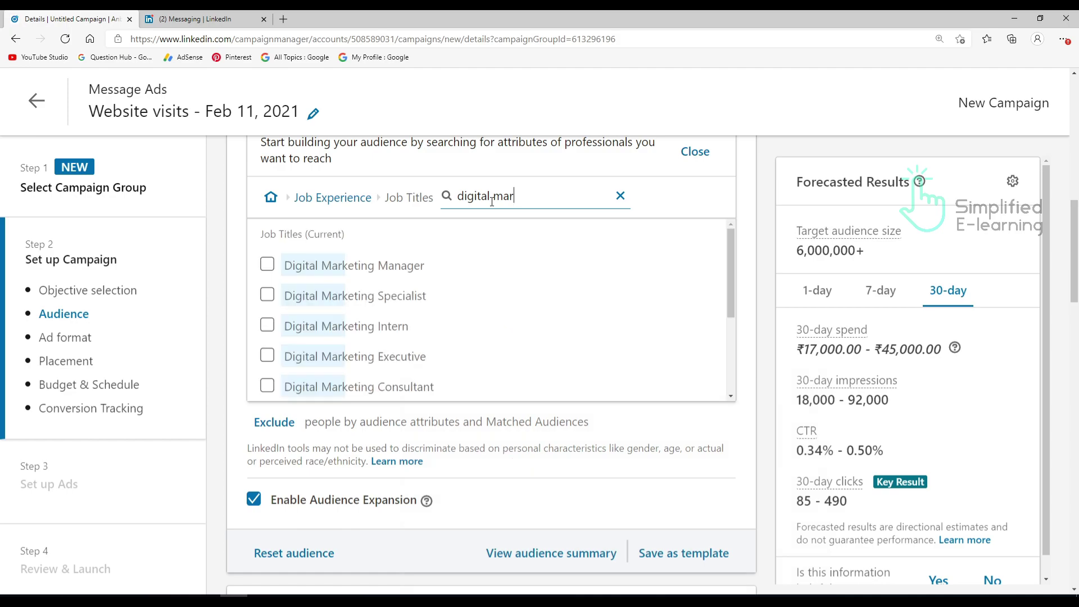
Step: Include the job titles Digital Marketing Manager, Specialist, Intern, Executive and Consultant in the audience
click(268, 265)
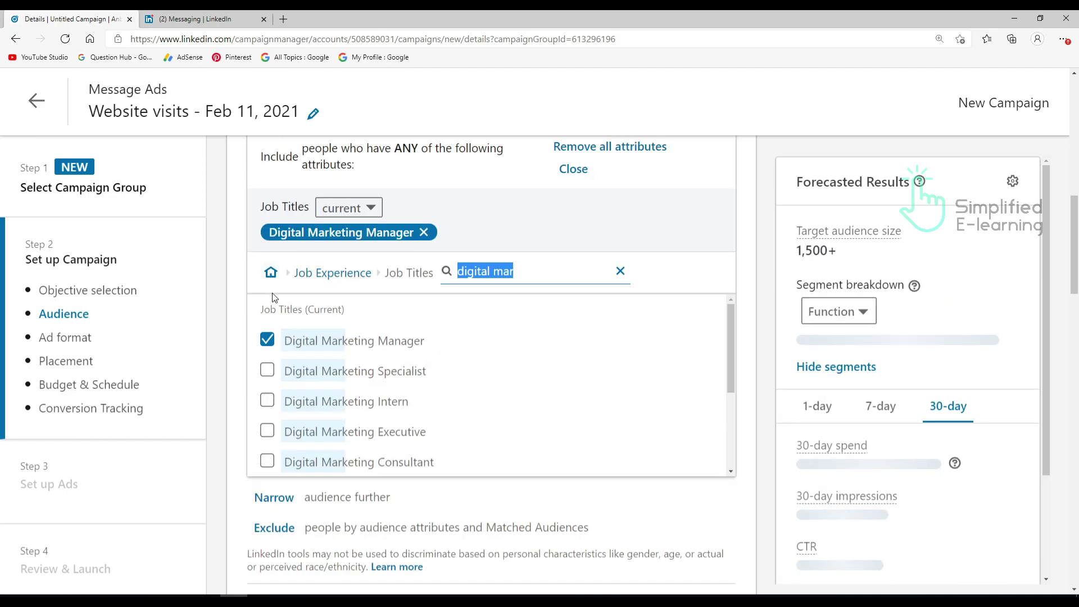
click(268, 374)
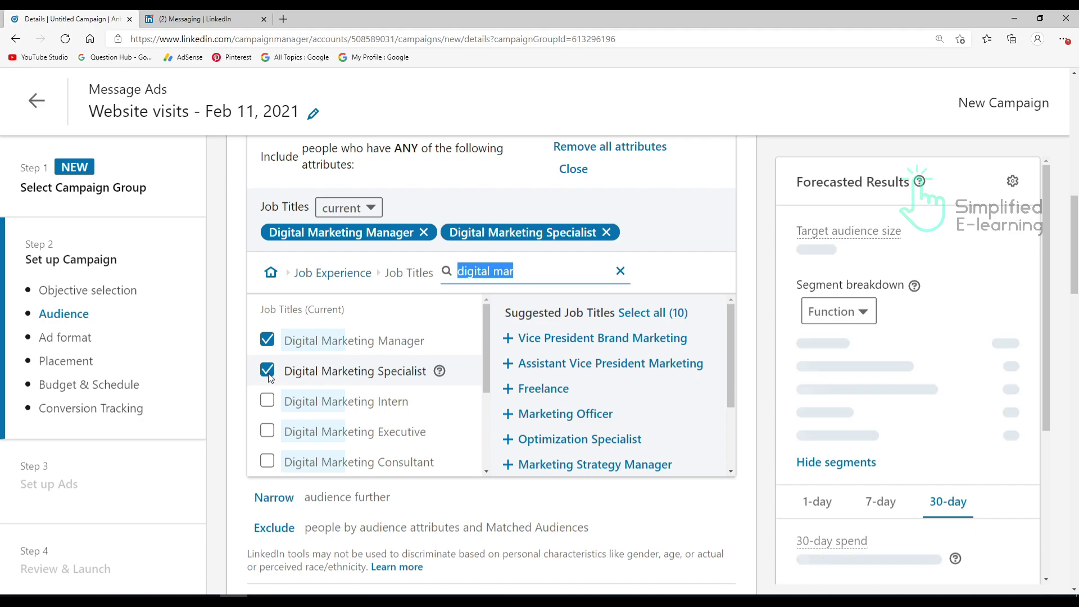
click(268, 405)
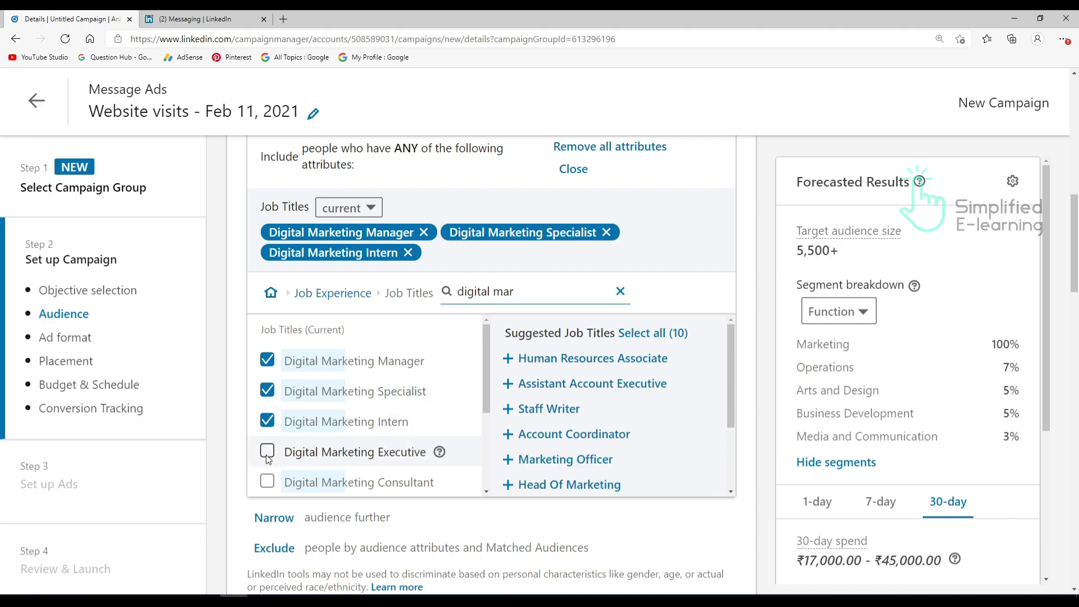
click(265, 452)
click(268, 482)
Step: Add Digital Marketing Director, Online Marketer and Internet Marketing Manager to the included job titles
scroll(269, 466, down, 1)
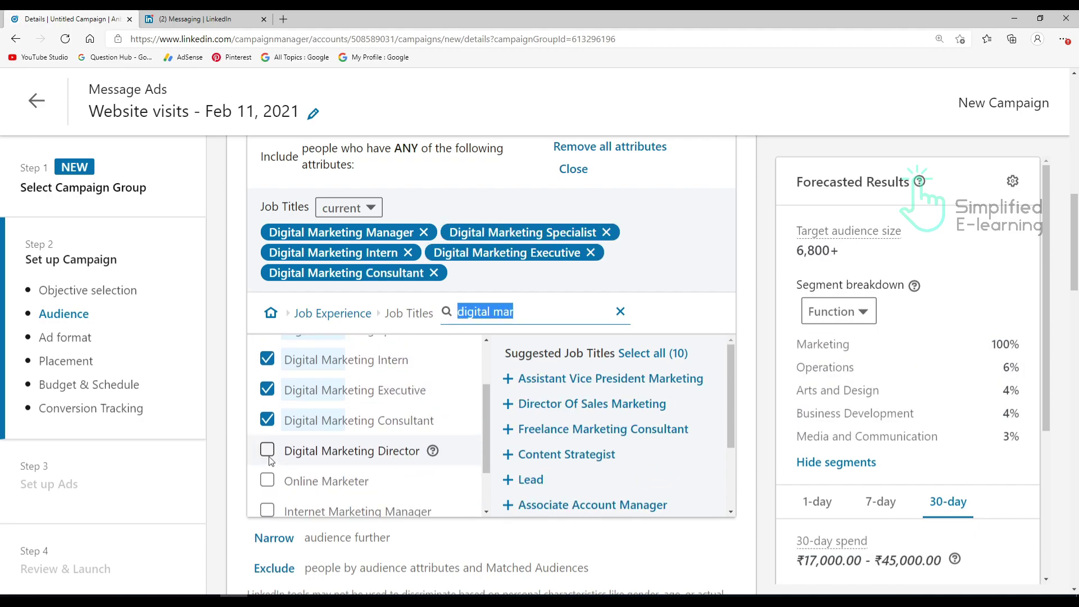
click(267, 450)
click(267, 480)
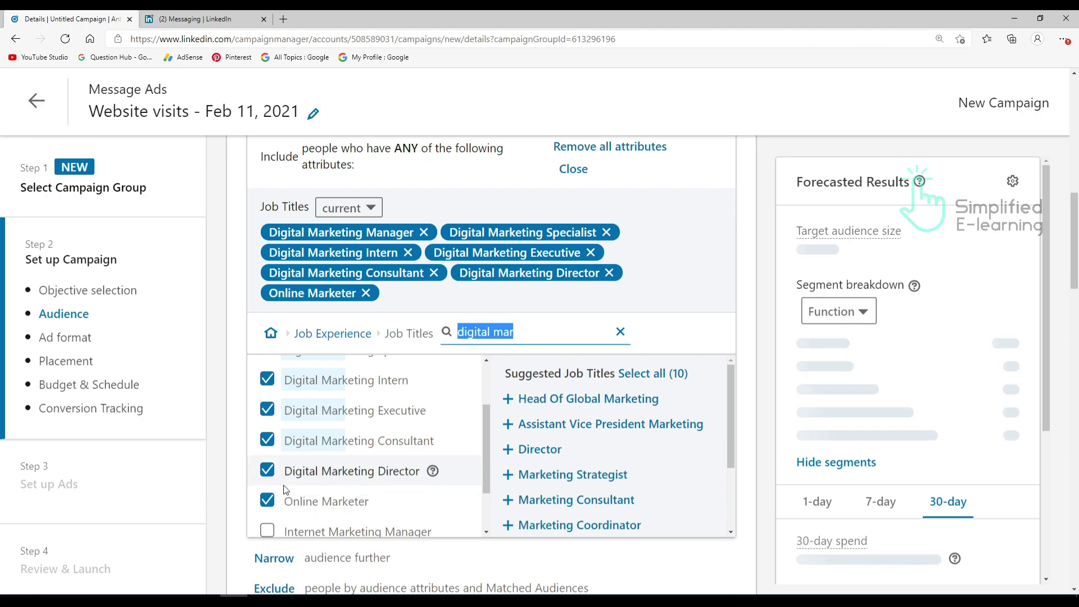
scroll(337, 483, down, 1)
scroll(389, 489, down, 1)
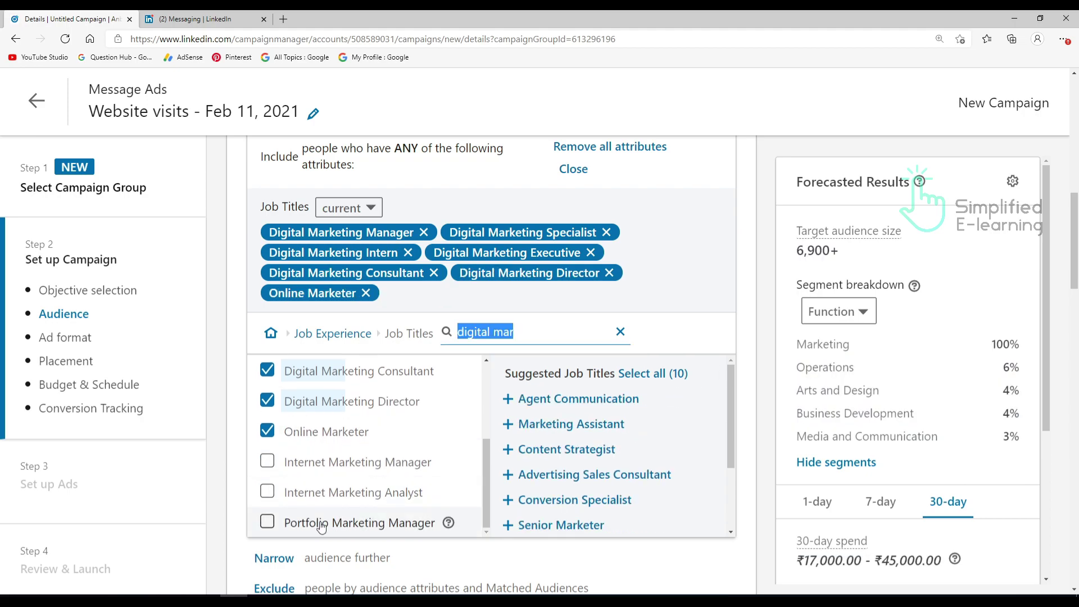
click(268, 464)
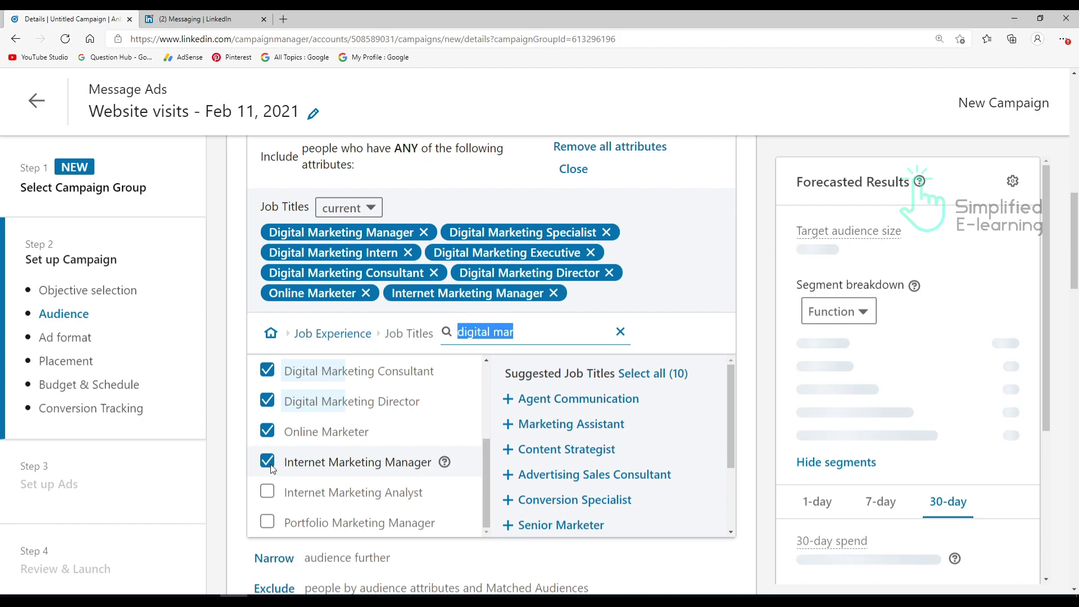
click(661, 350)
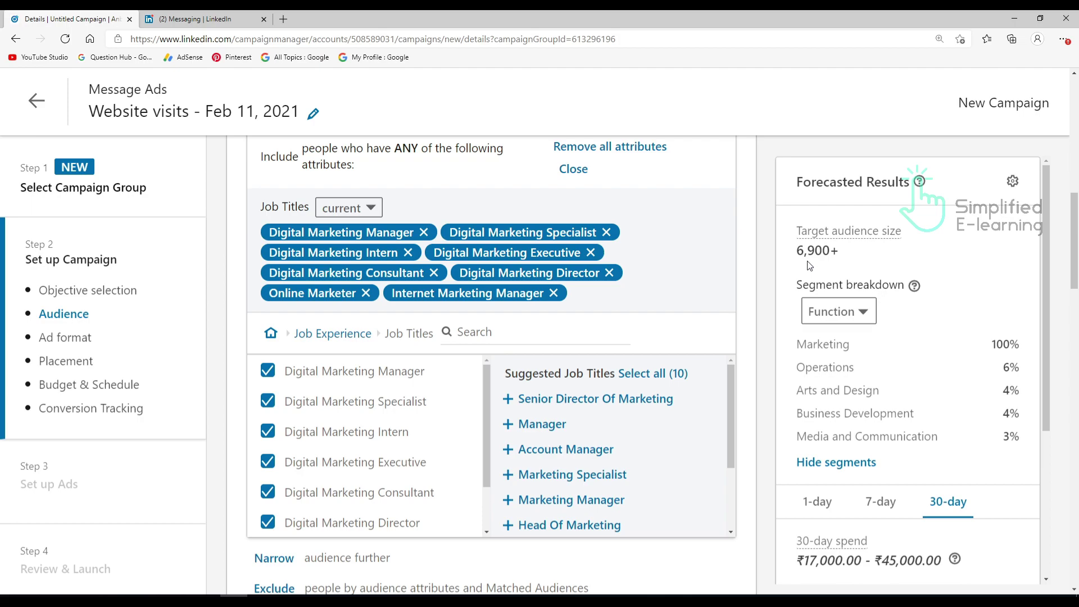
Step: Narrow the audience further by Member Skills under the Job Experience attributes, searching for "social media"
scroll(337, 450, down, 2)
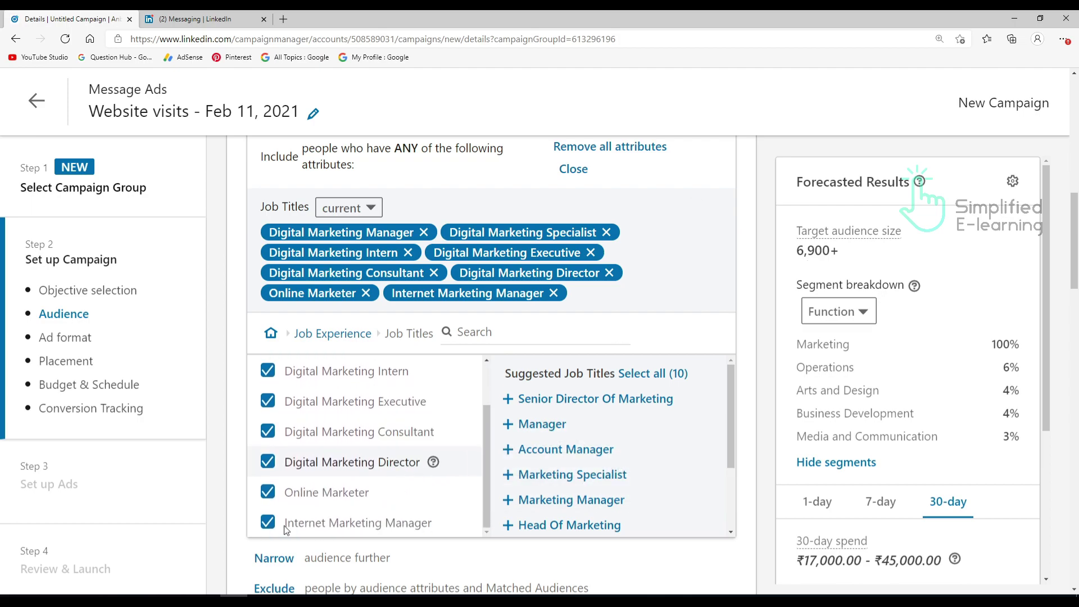
click(274, 559)
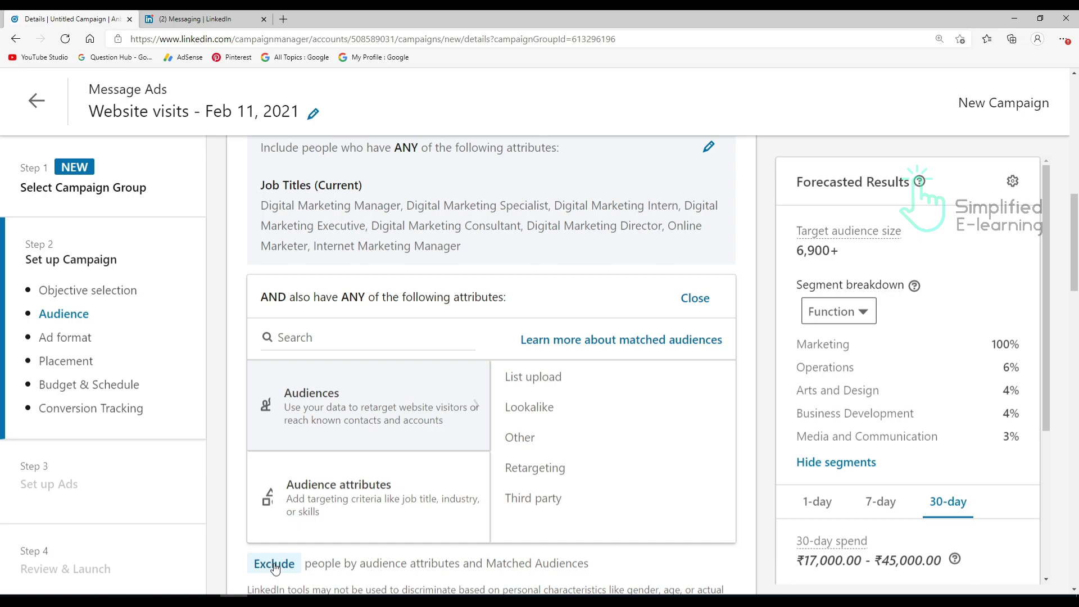
click(349, 498)
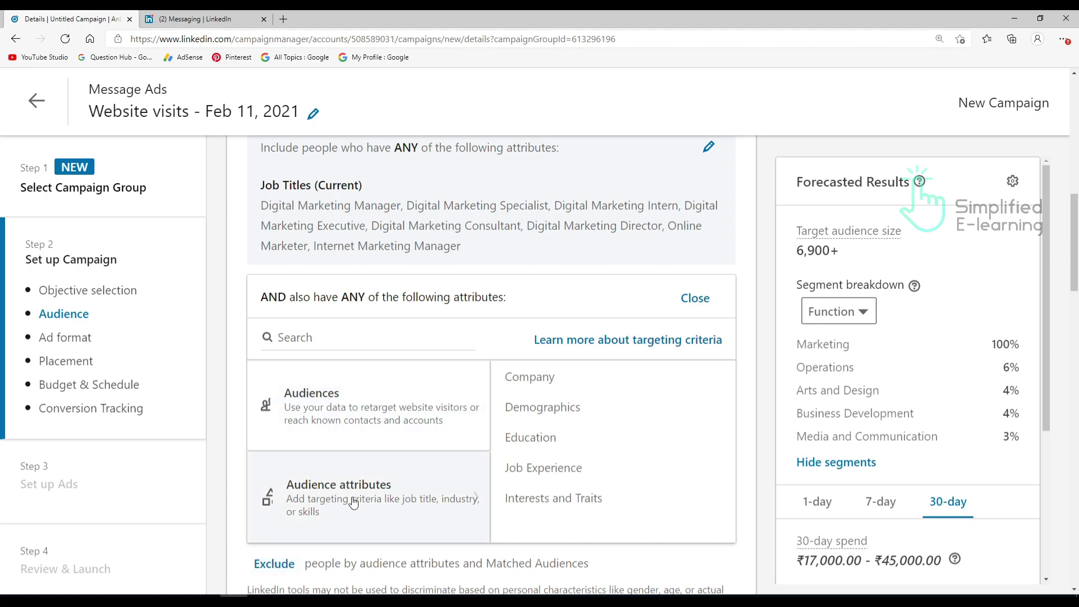
click(538, 466)
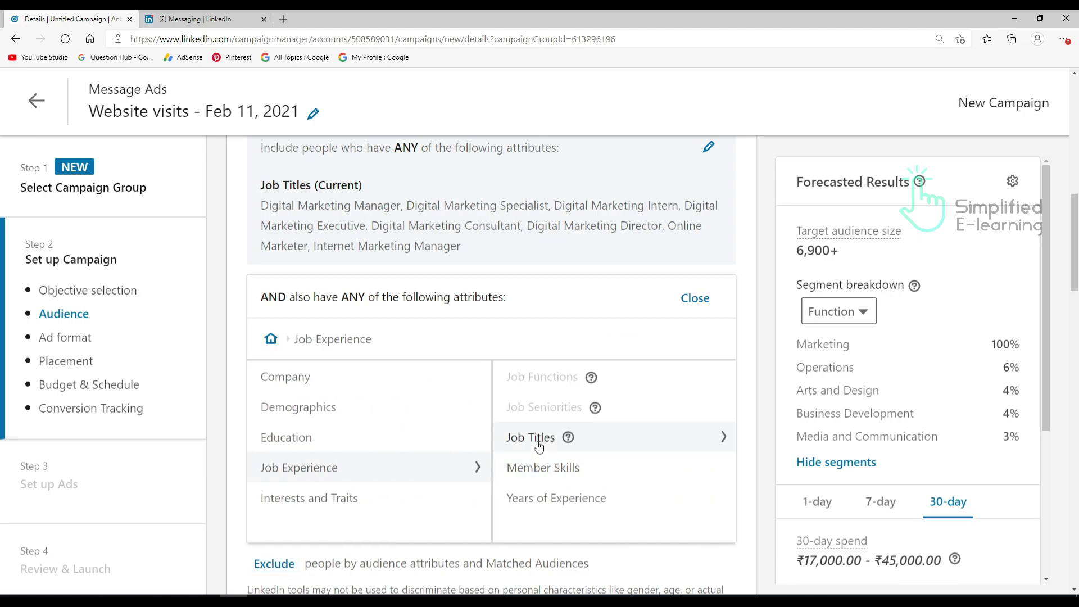
click(540, 469)
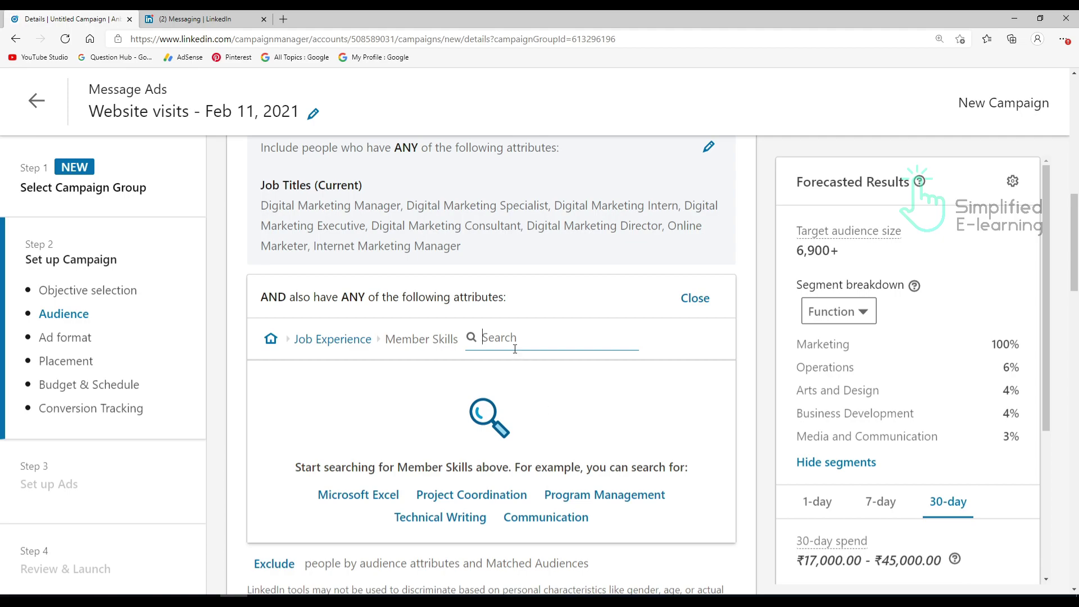
text(so)
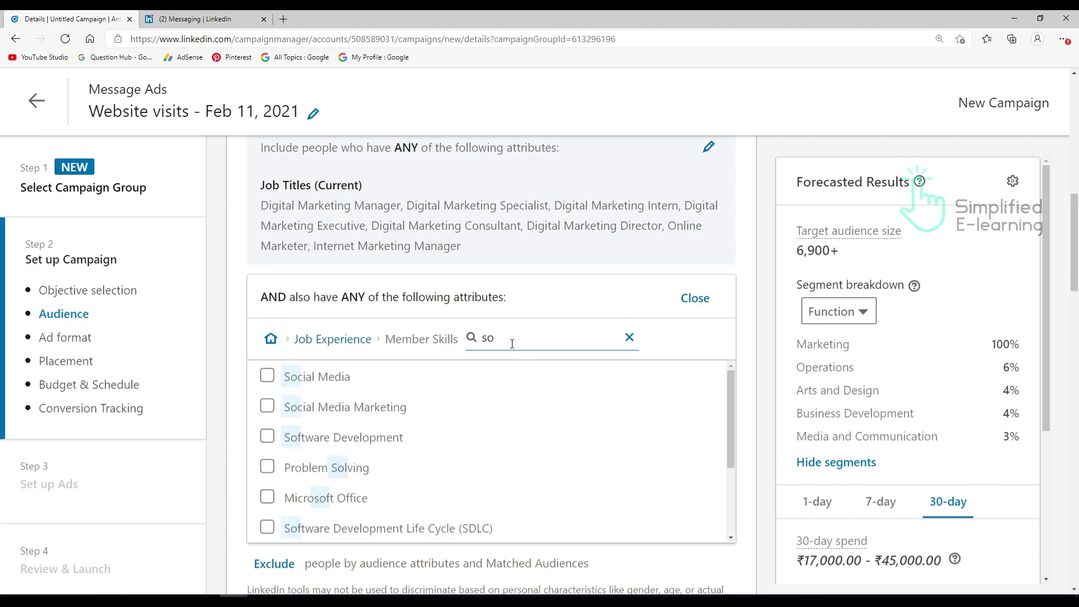
text(cial media)
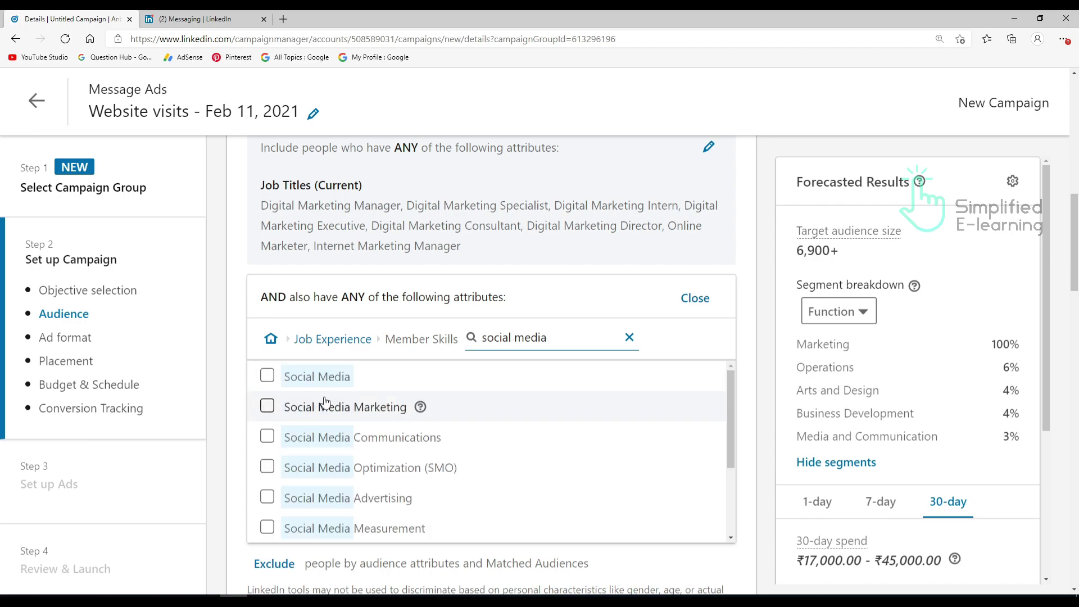
Step: Require any of the member skills Social Media Marketing, Social Media Optimization (SMO) and Social Media Advertising
click(268, 407)
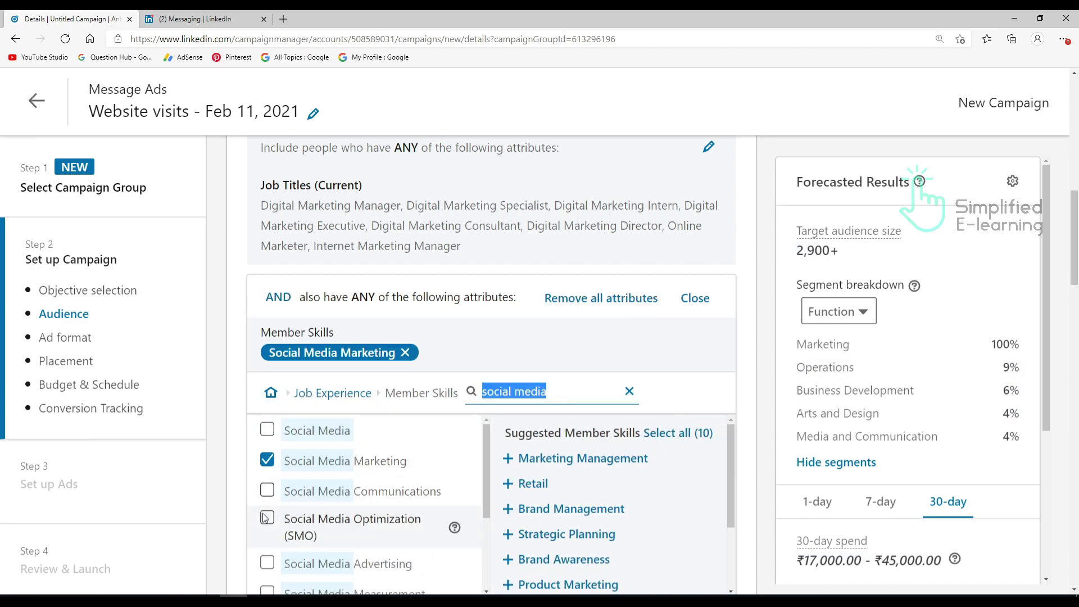
click(292, 523)
scroll(295, 520, down, 3)
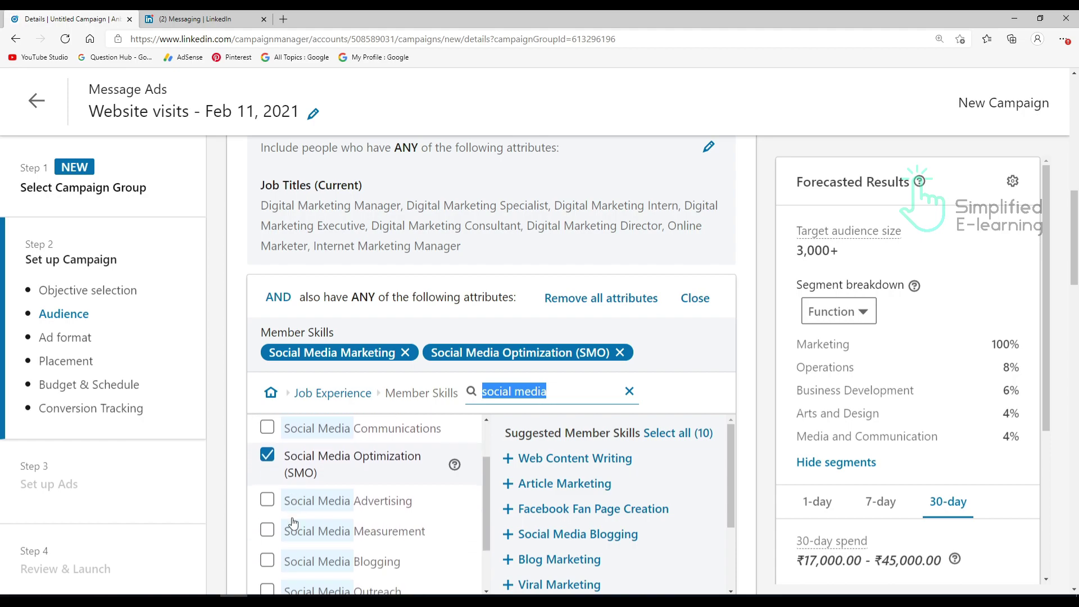
click(271, 481)
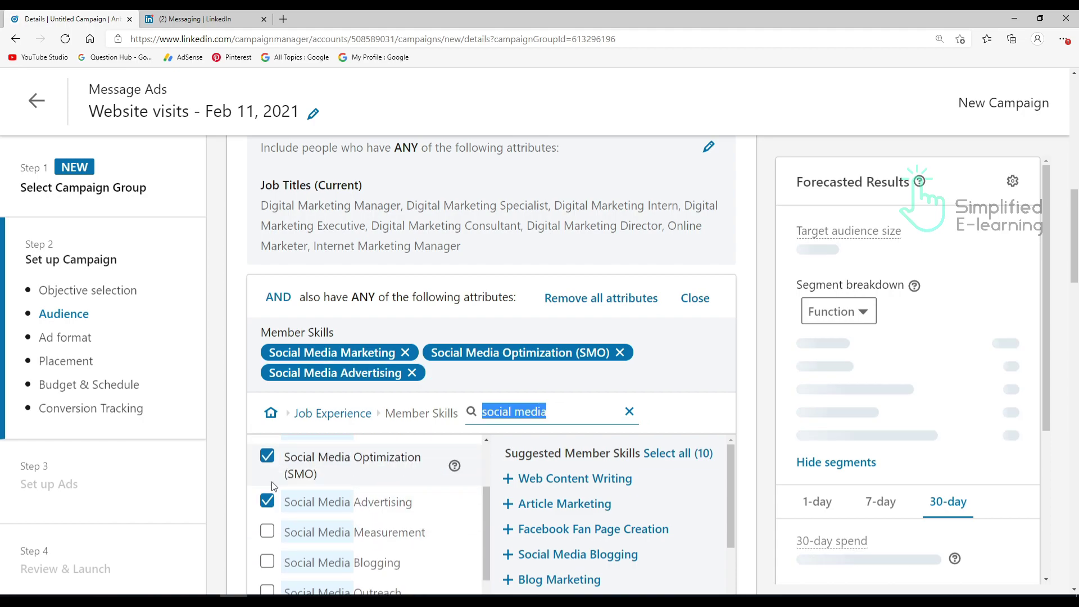
scroll(338, 533, down, 2)
scroll(349, 550, down, 3)
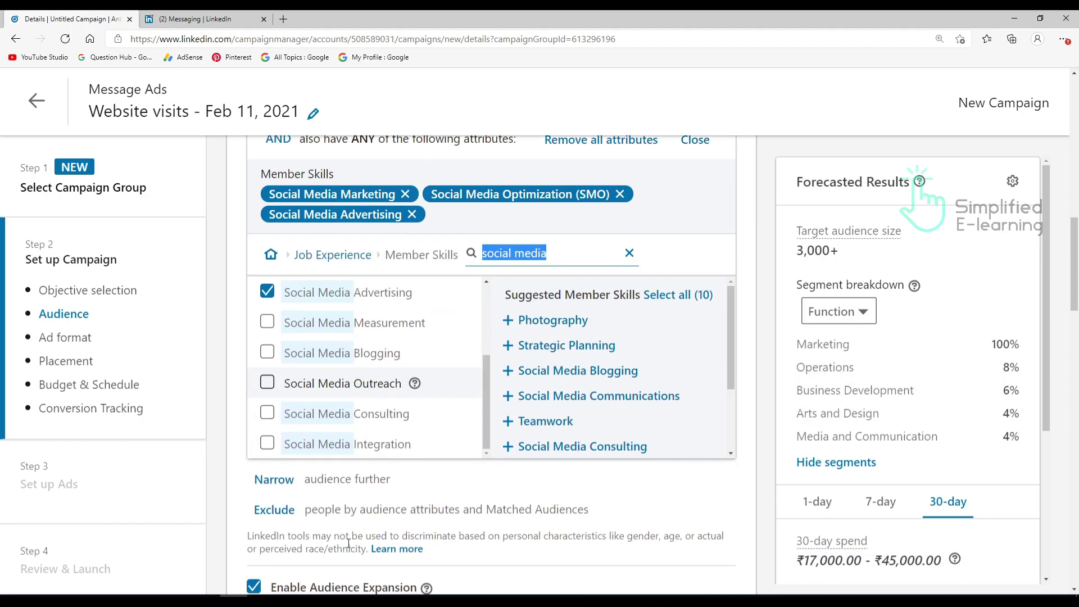
Step: Clear the member skills search and disable Audience Expansion for the campaign audience
scroll(432, 397, up, 2)
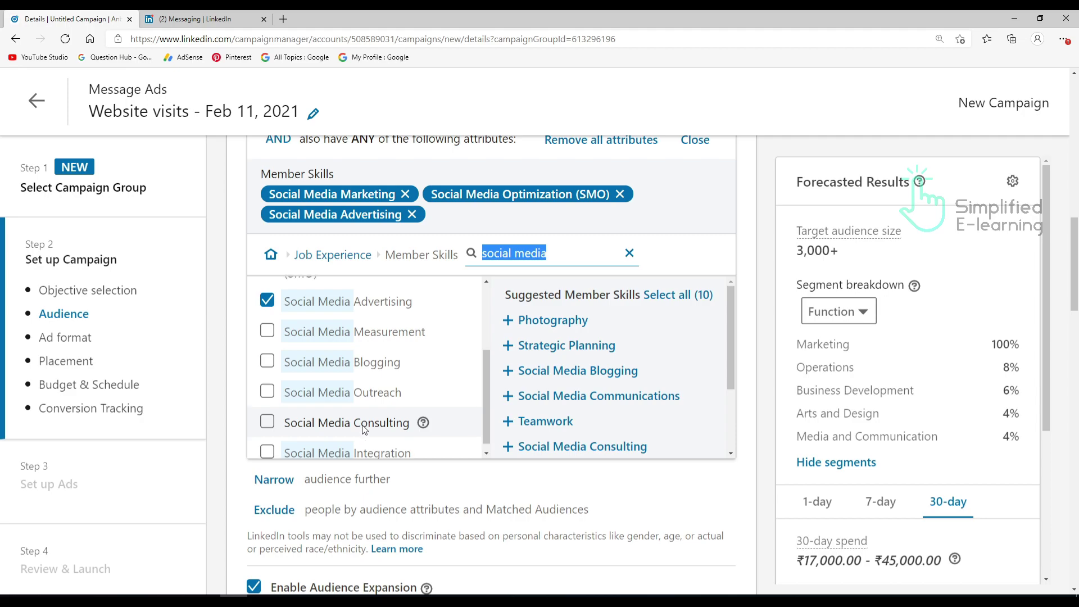
click(629, 253)
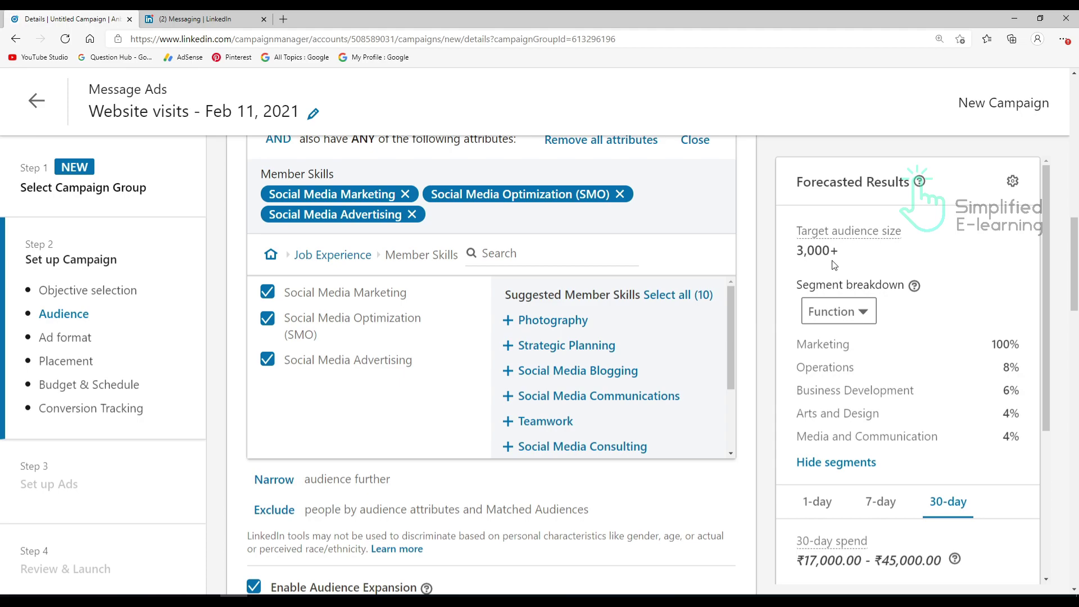
scroll(353, 520, down, 4)
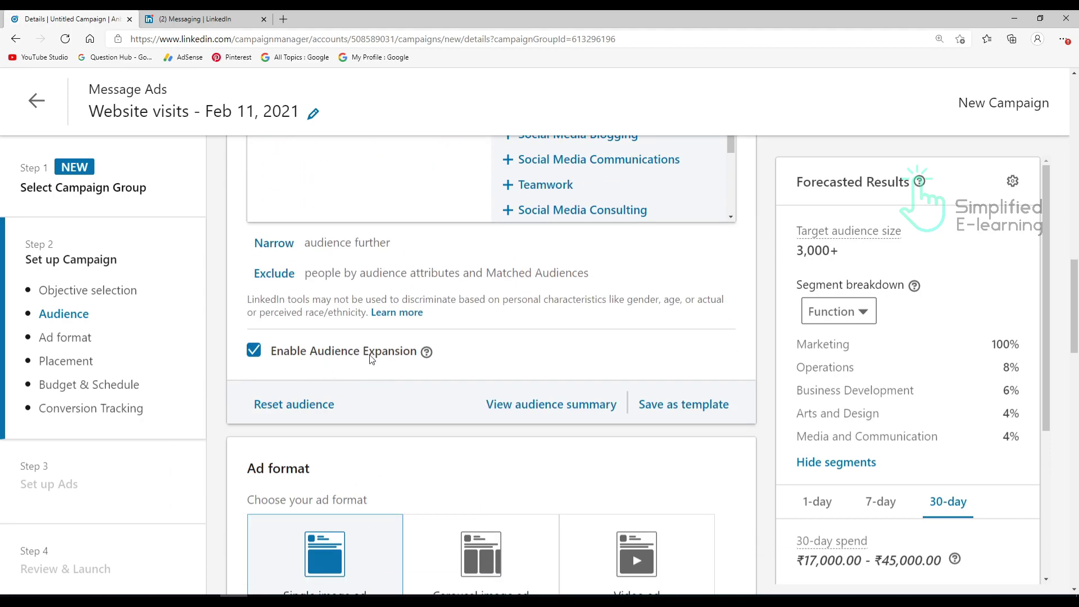
click(254, 353)
Step: Choose Message ad as the campaign's ad format
scroll(369, 378, down, 4)
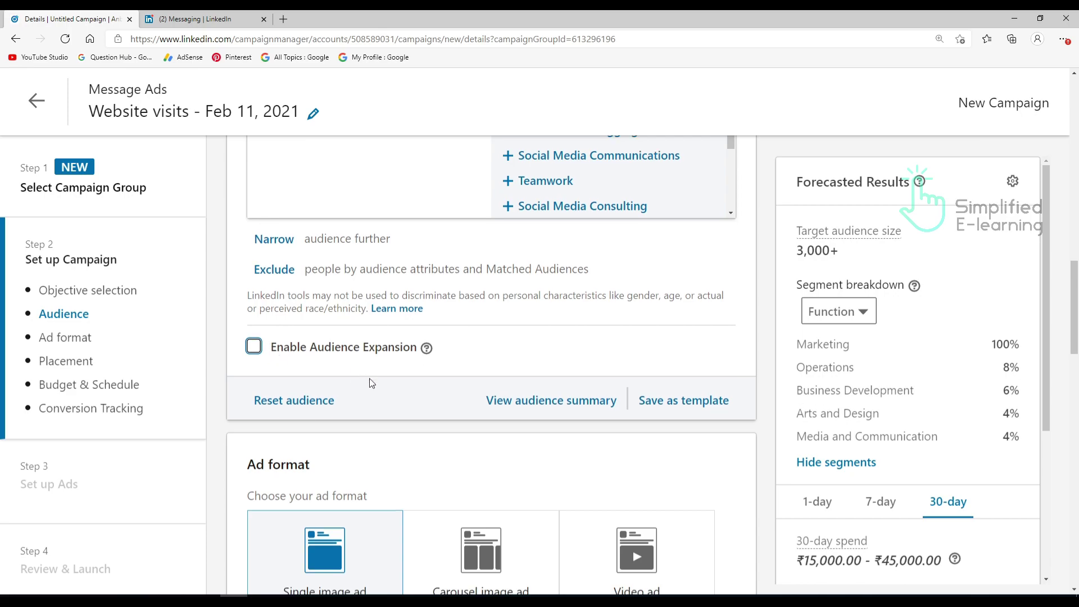
mouse_move(503, 402)
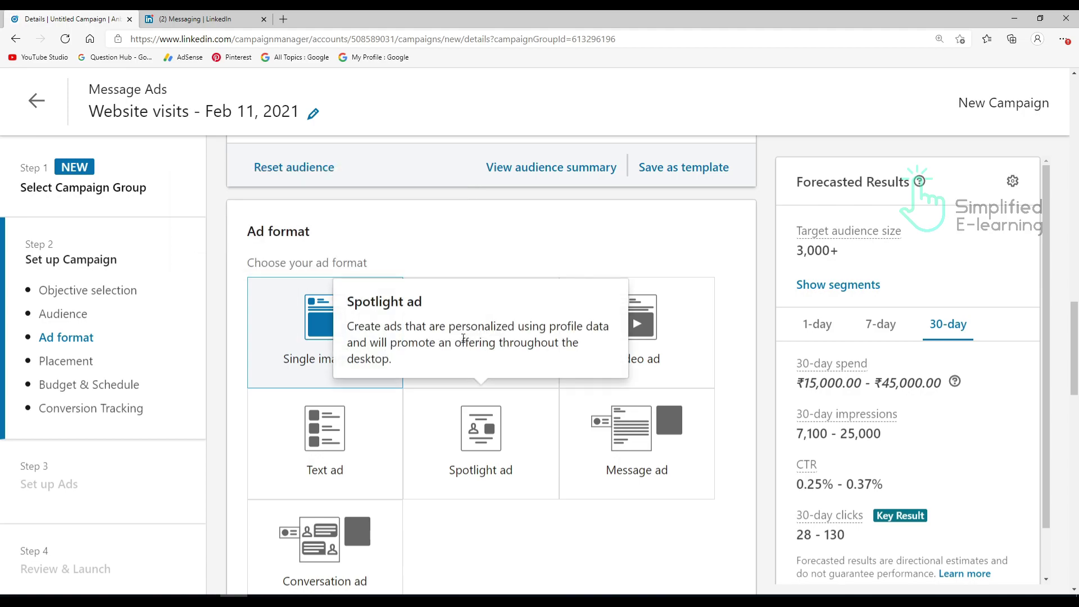
click(628, 447)
Step: Set the campaign's daily budget to ₹500
scroll(630, 460, down, 7)
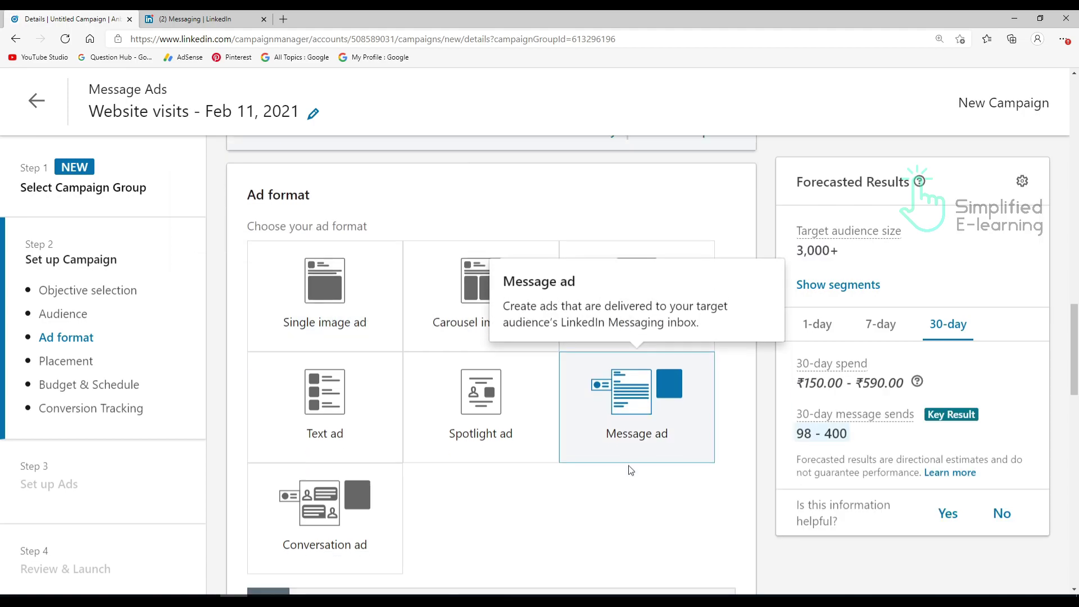
scroll(632, 472, down, 3)
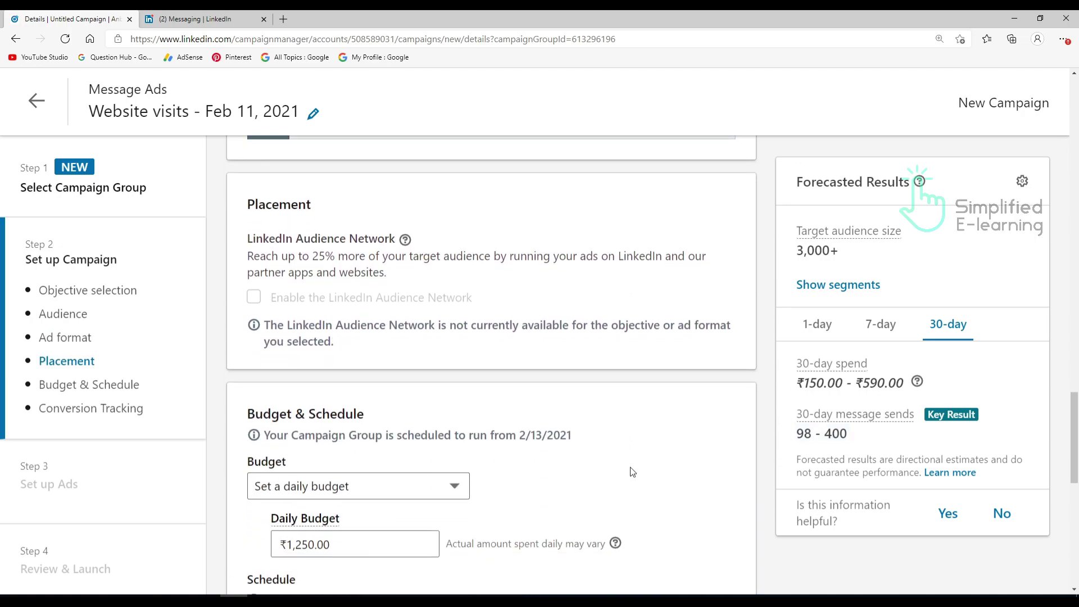
scroll(630, 470, down, 4)
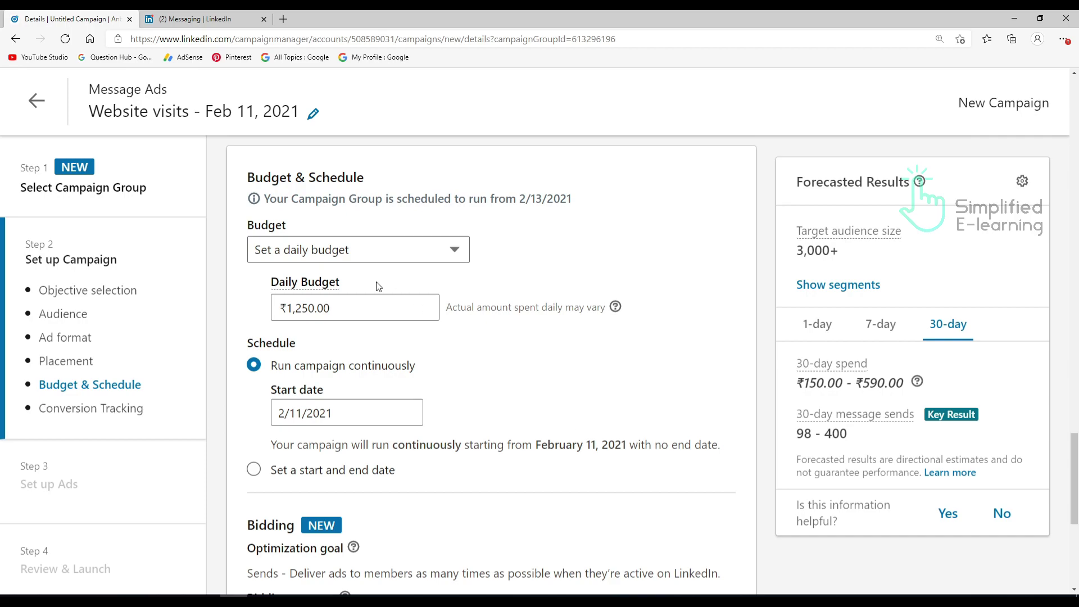
click(362, 315)
drag(351, 309, 209, 309)
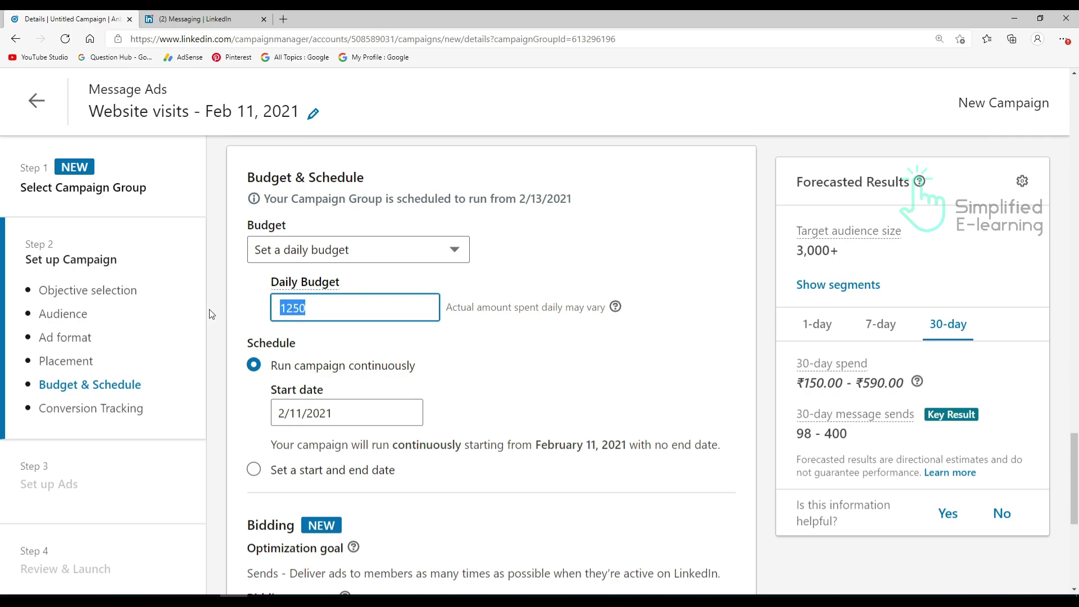
text(5000)
key(BackSpace)
Step: Set the start date of the continuously running campaign to 2/15/2021
scroll(526, 355, down, 1)
triple_click(388, 322)
text(2/14/2021)
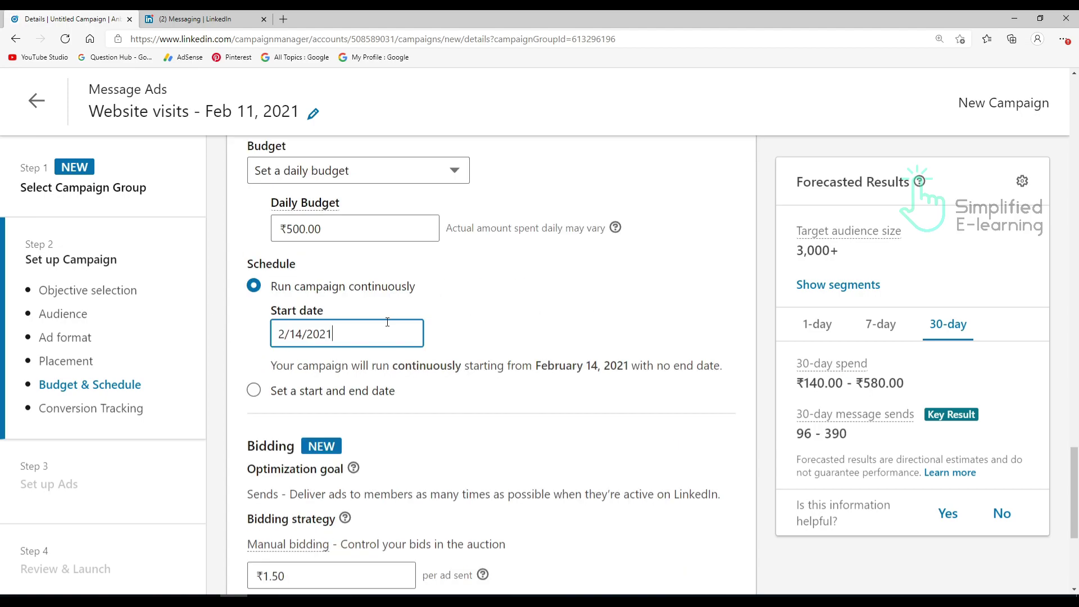
click(355, 333)
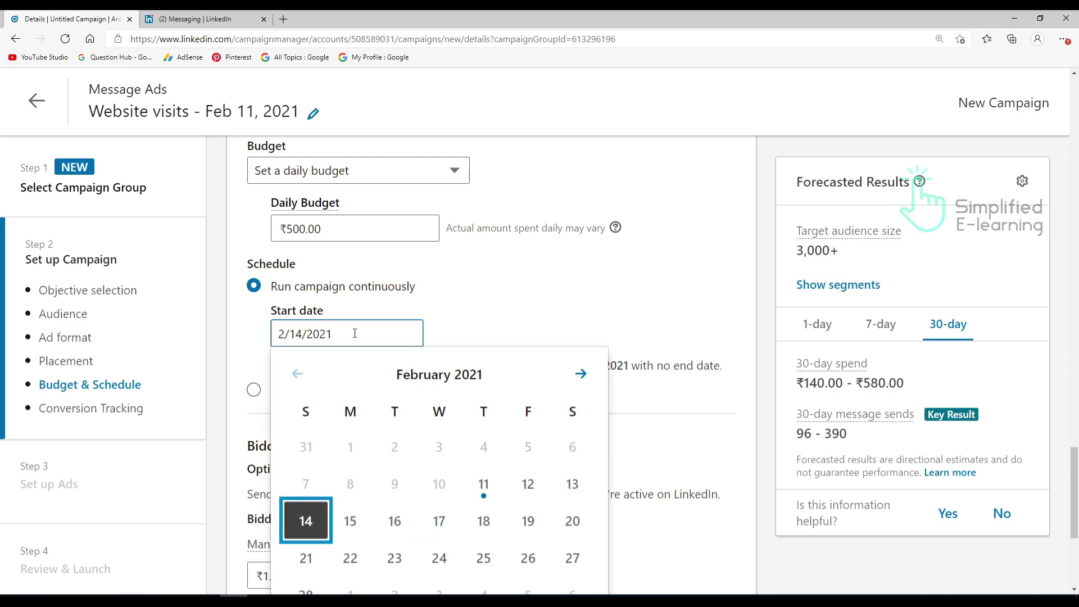
click(350, 524)
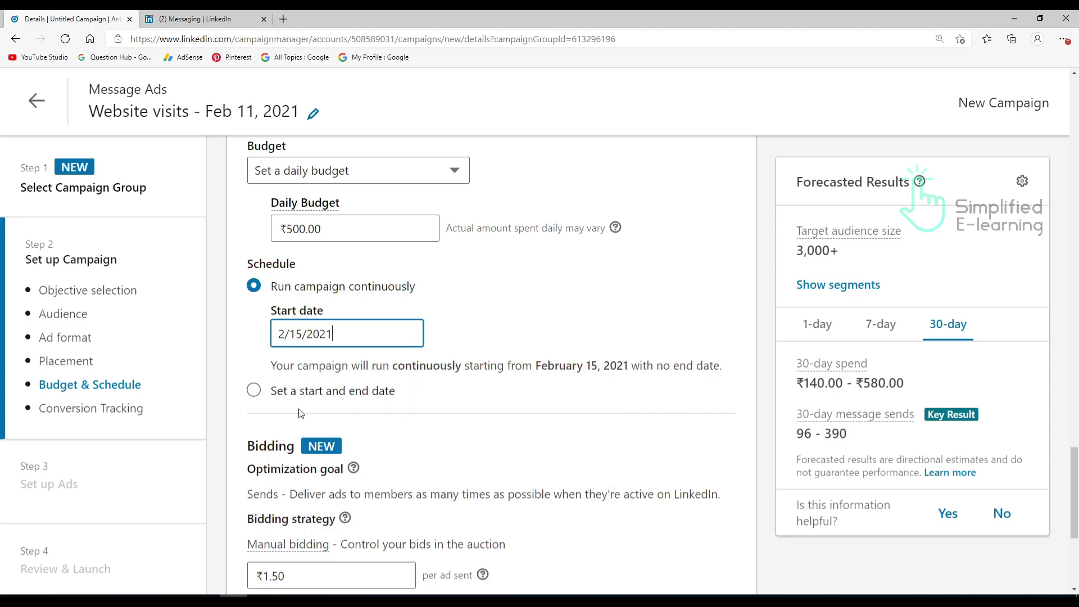
Step: Save the campaign setup with its objective and ad format, and proceed to the Set up Ads stage
scroll(616, 371, down, 4)
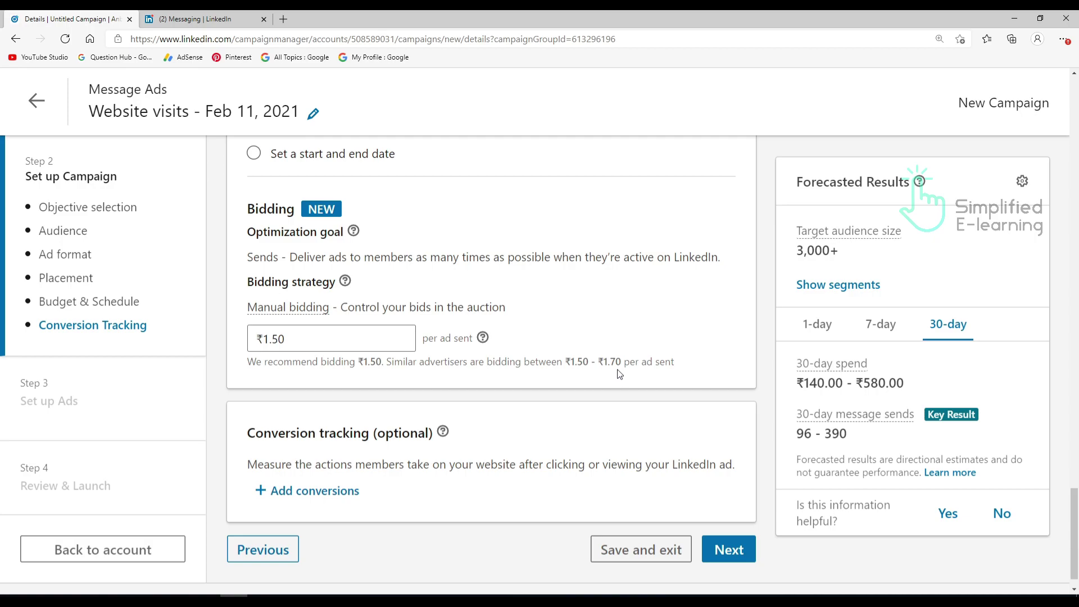
scroll(613, 369, down, 1)
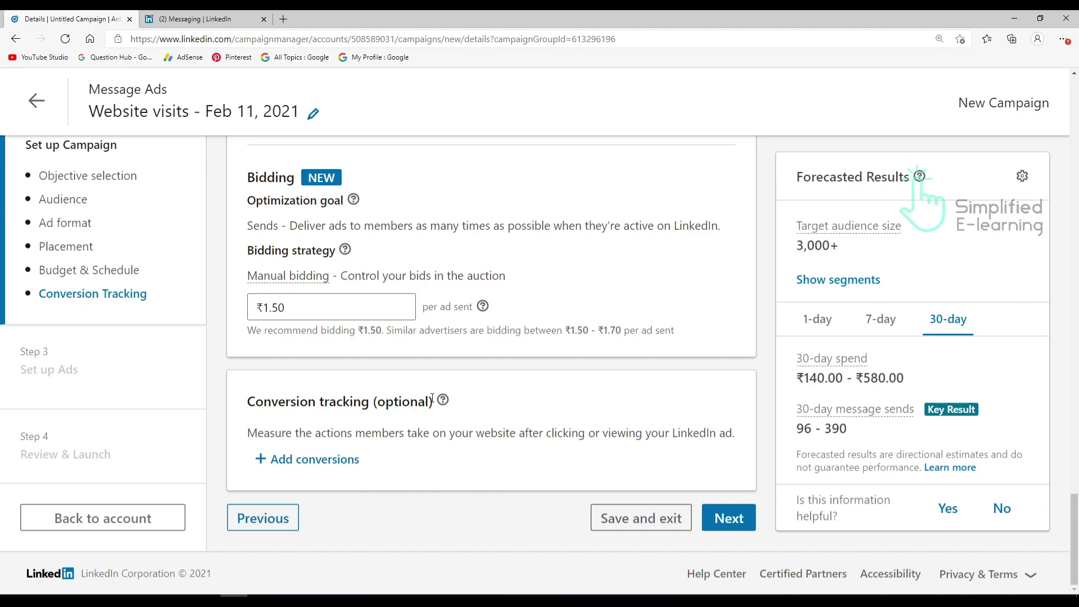
click(731, 519)
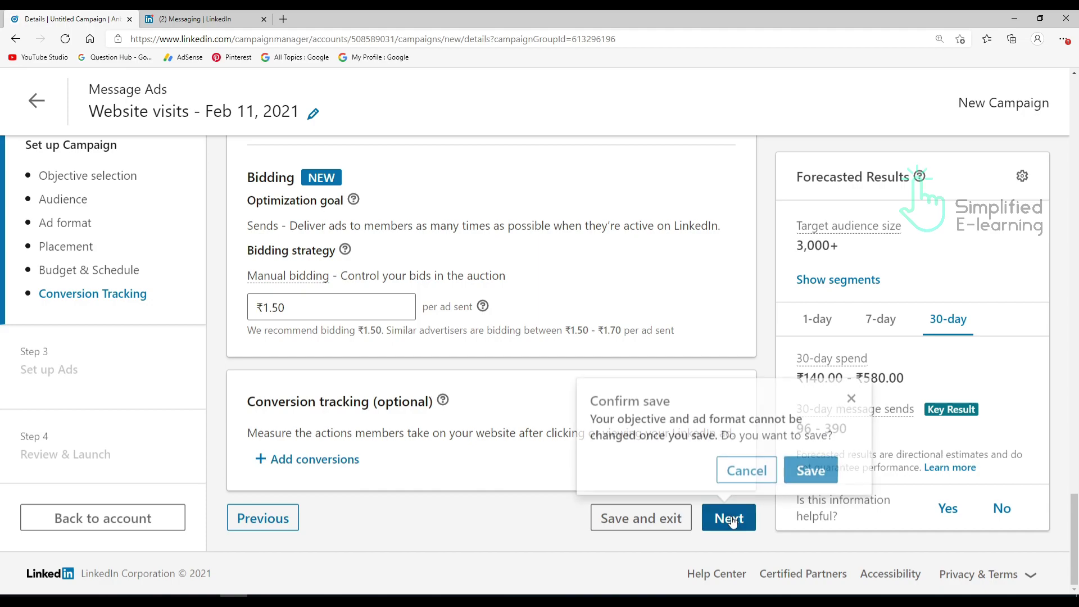
click(810, 473)
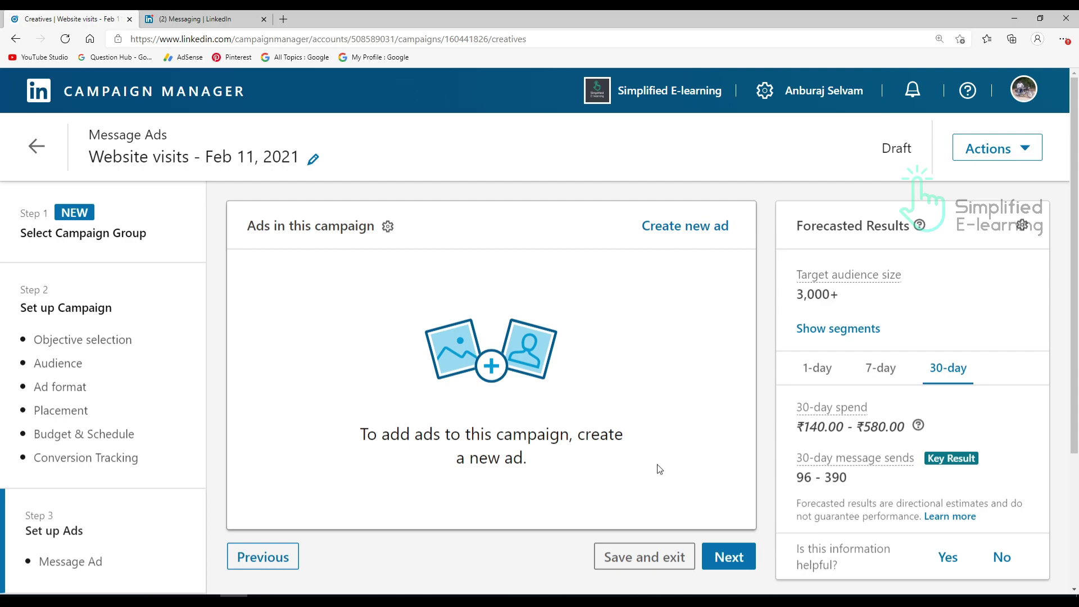
Step: Create a new ad in the campaign and name it "Simplified E-learning"
click(686, 230)
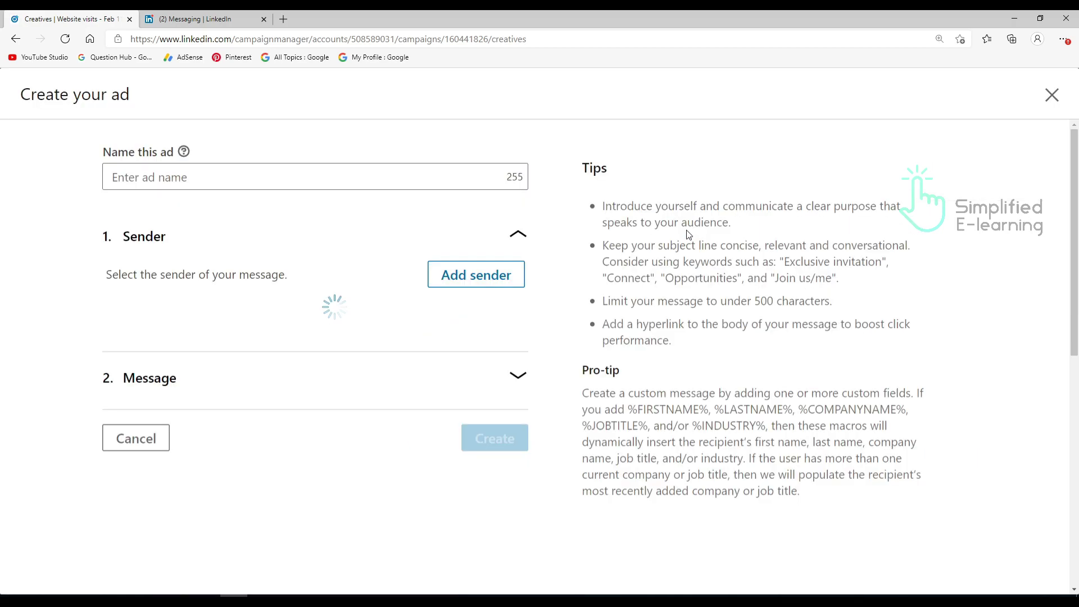
click(218, 181)
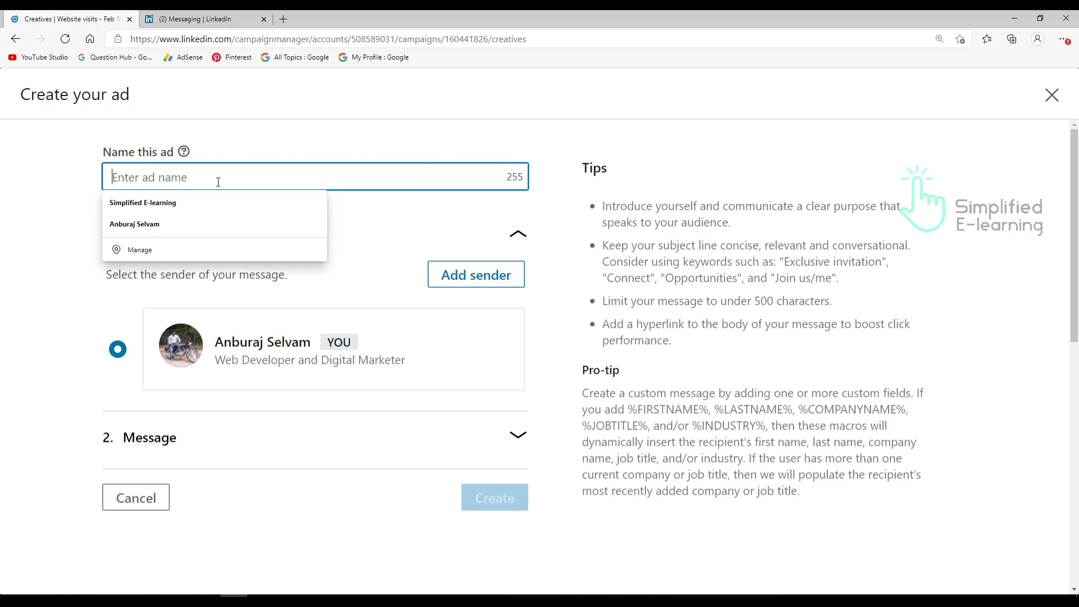
click(157, 208)
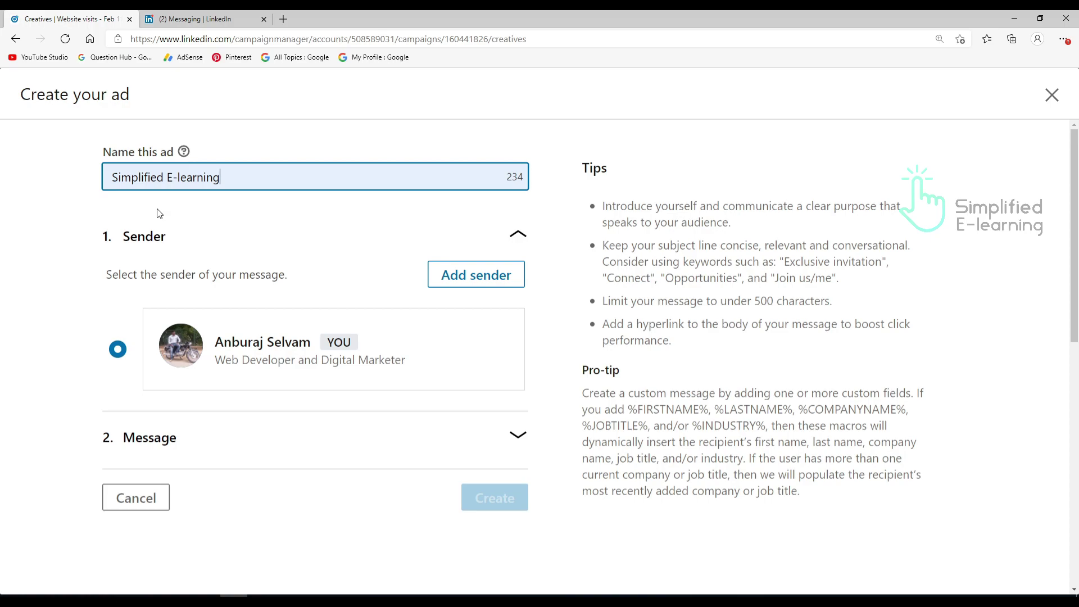
click(474, 275)
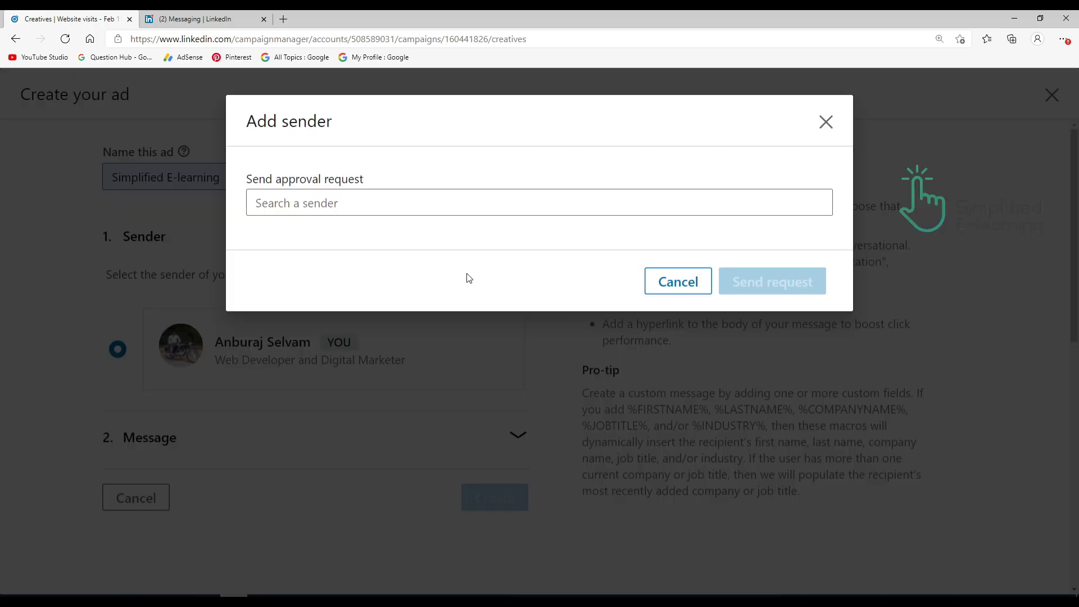
click(278, 200)
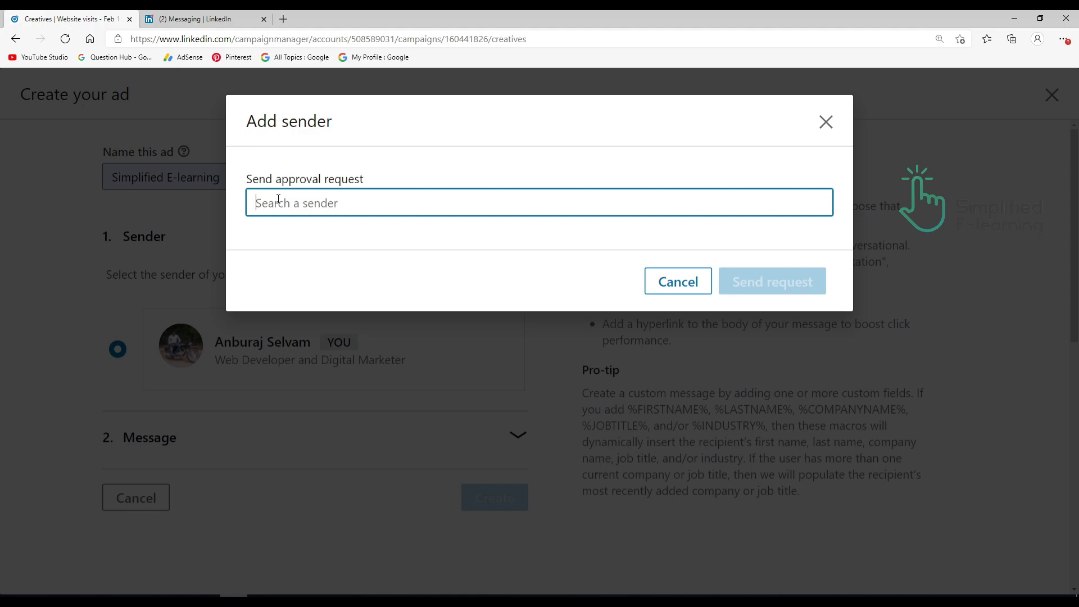
click(678, 281)
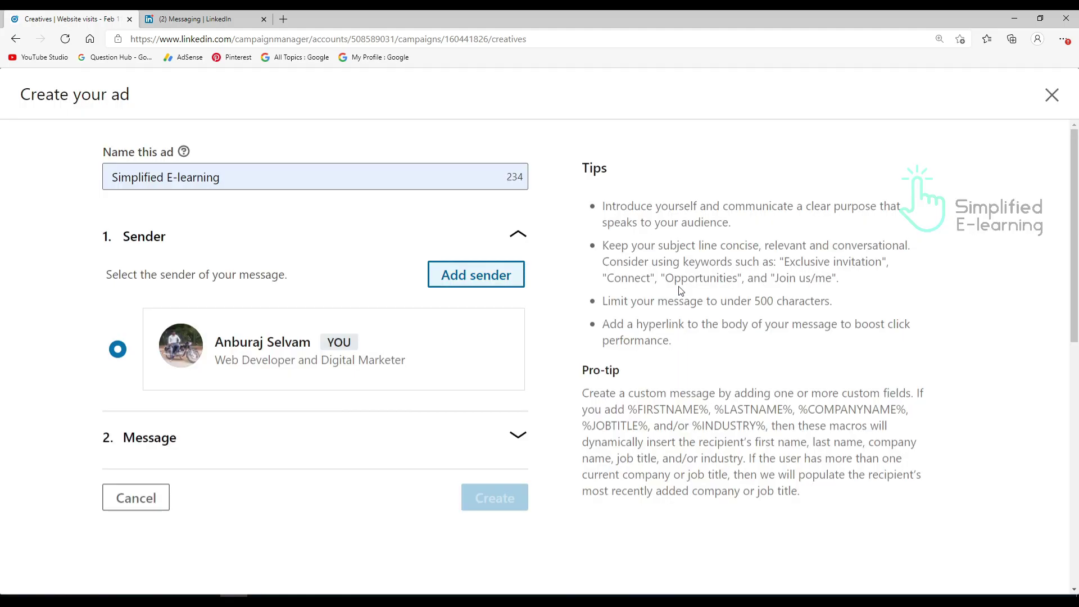
Step: Fill in the message subject with "Social Media Marketing Workshops (Online Training)", copied from the Notepad draft
click(515, 437)
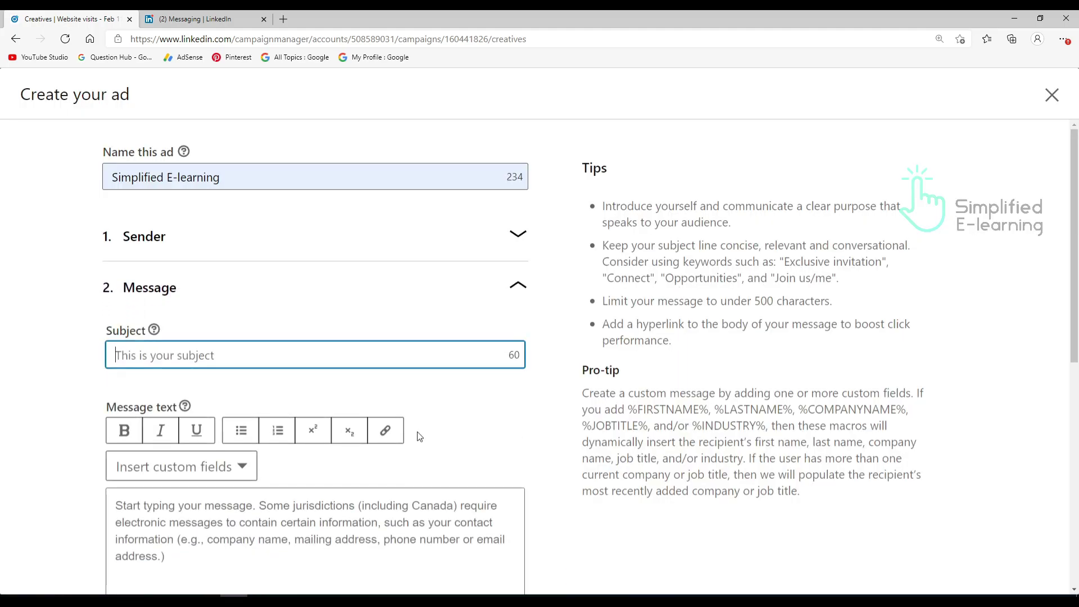
scroll(418, 436, down, 3)
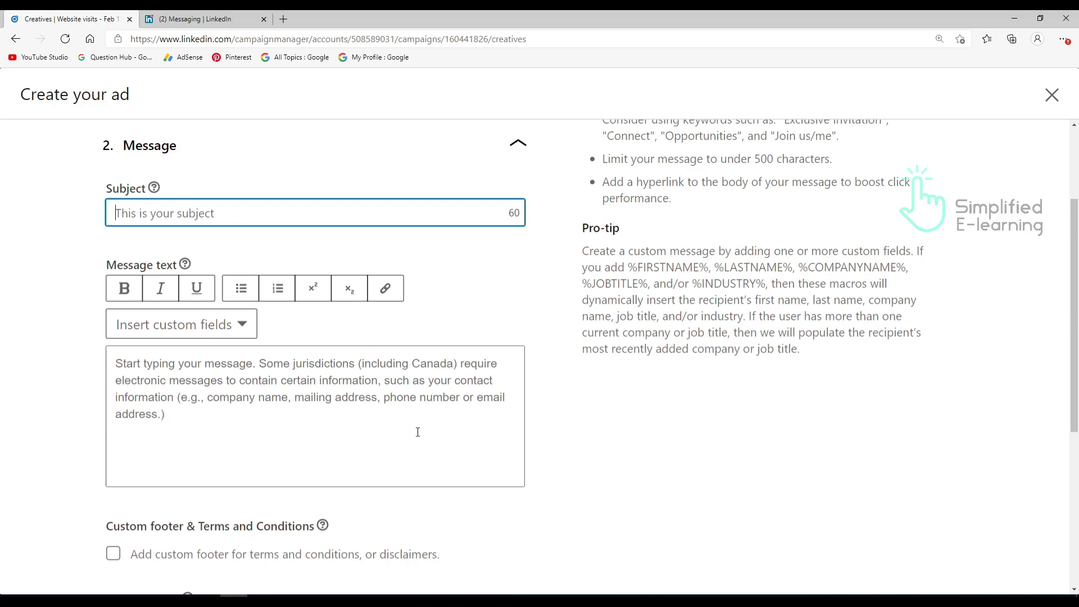
scroll(418, 432, up, 3)
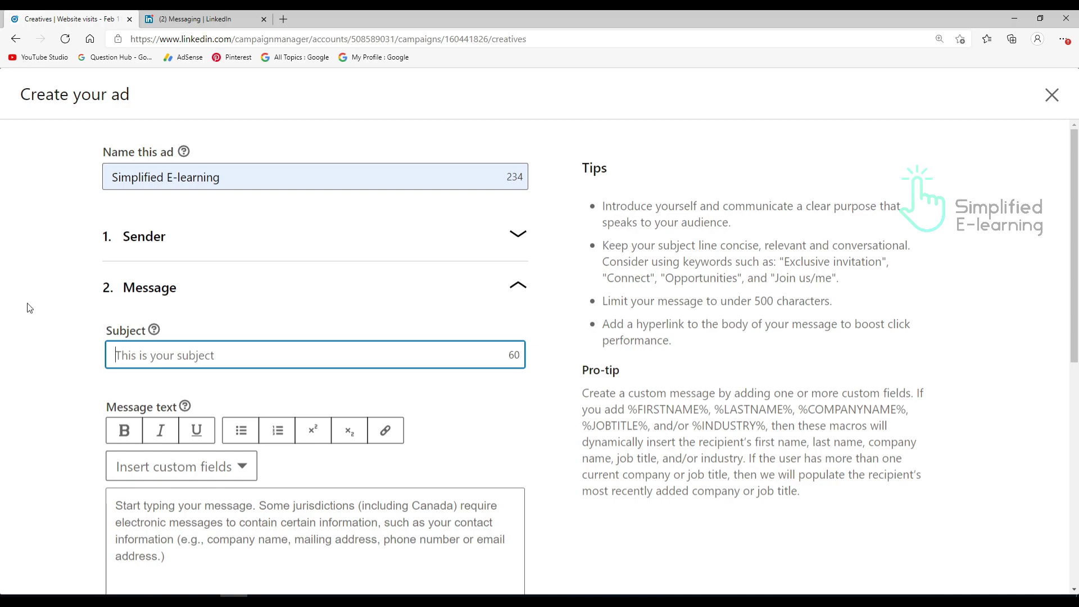
click(317, 600)
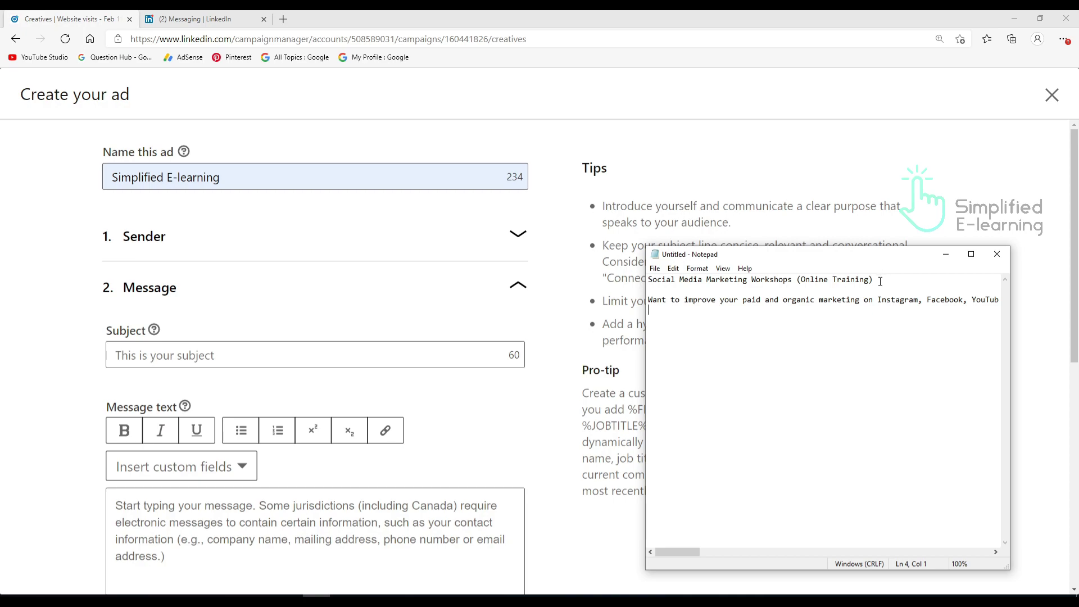
drag(880, 281, 625, 277)
key(ctrl+c)
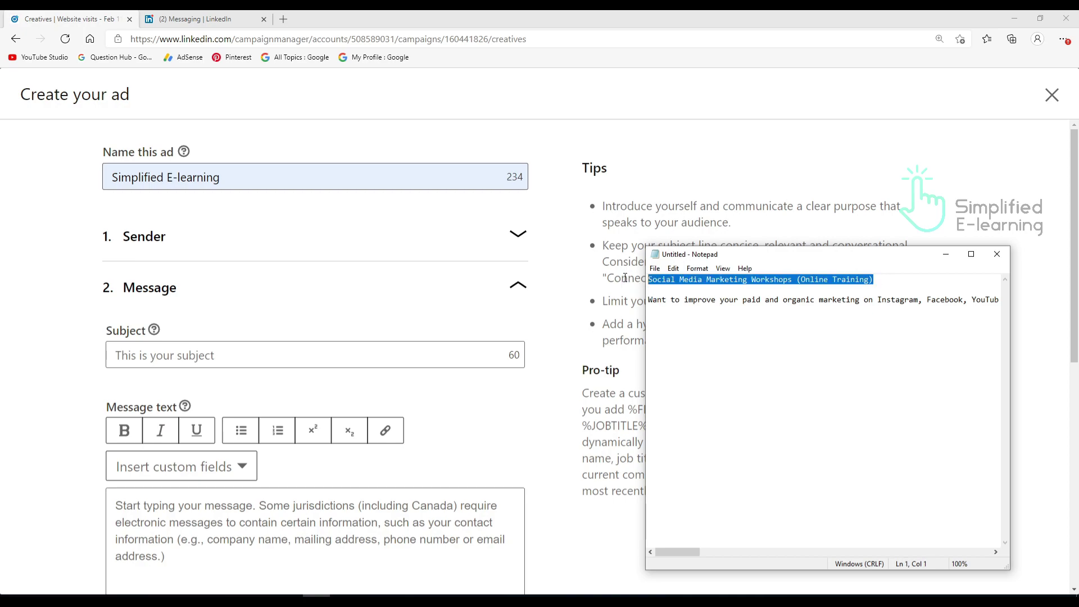
click(213, 355)
key(ctrl+v)
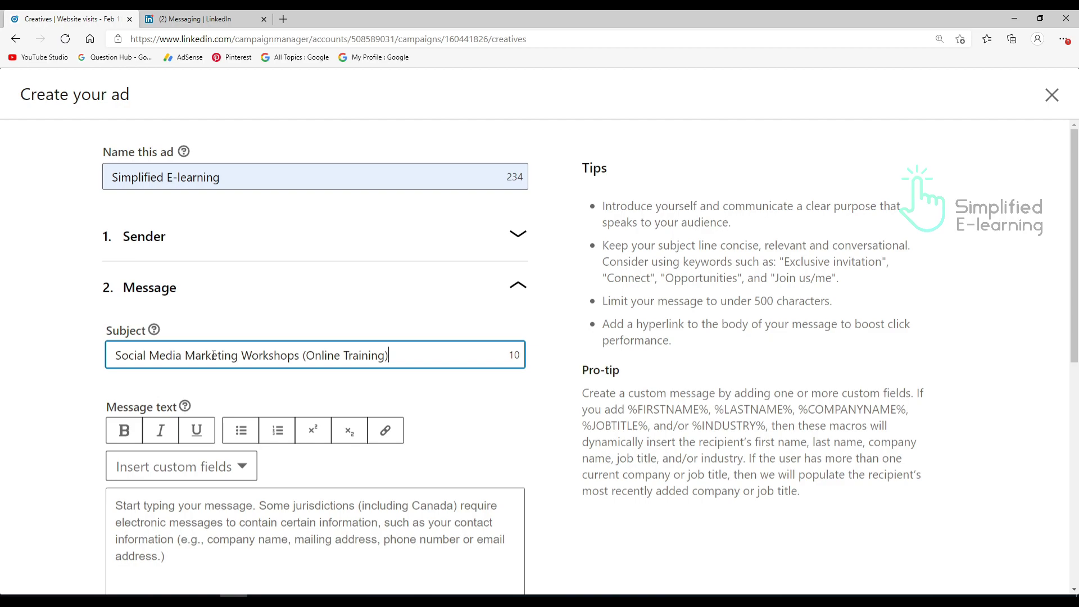
Step: Copy the paragraph beginning "Want to improve your paid and organic marketing" from the Notepad draft into the message text
scroll(425, 425, down, 4)
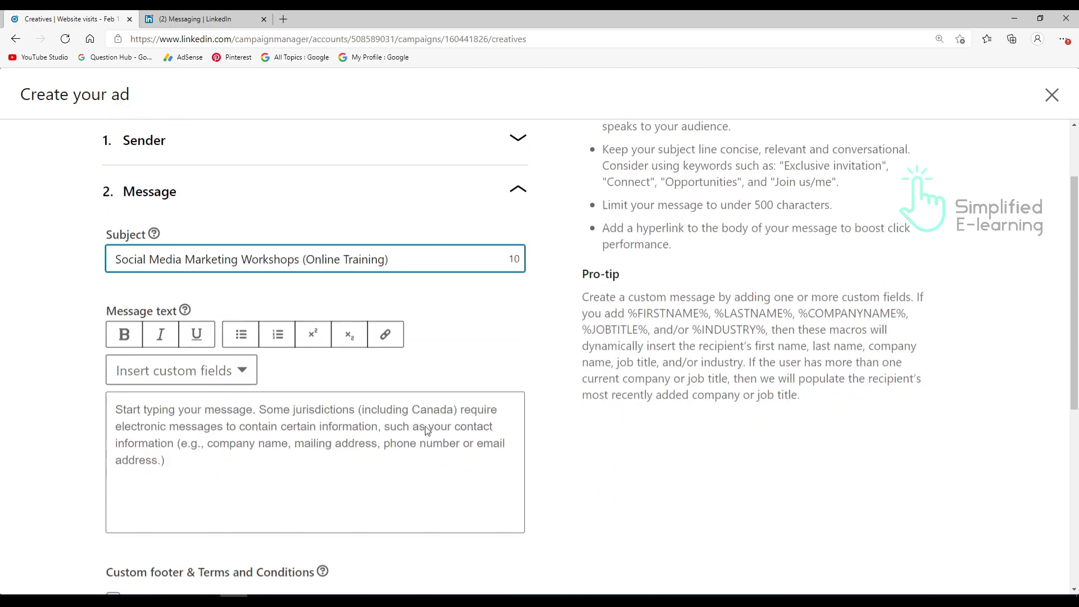
click(287, 347)
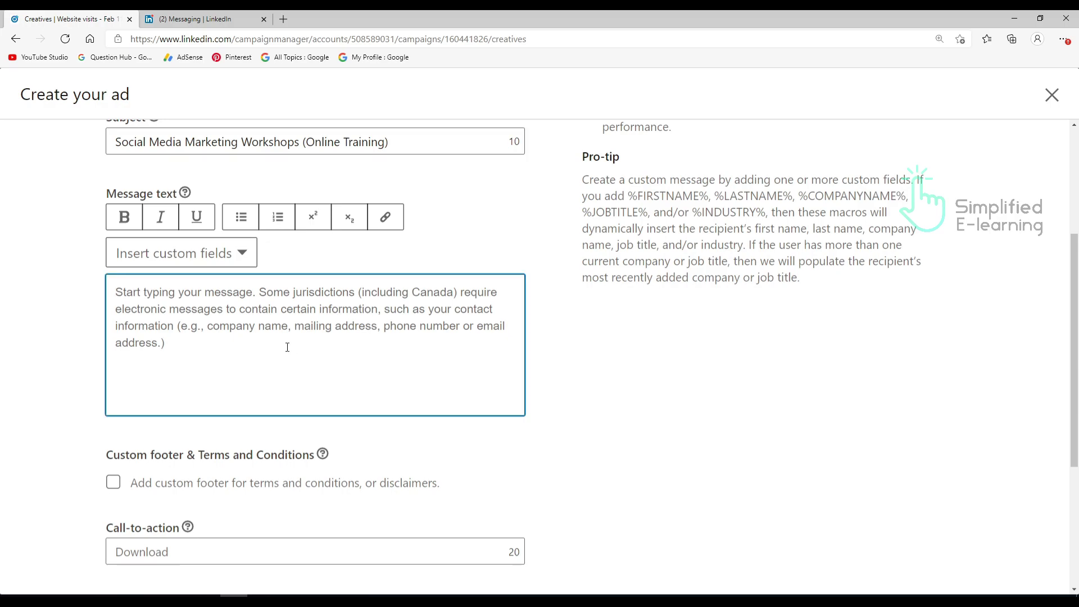
click(317, 595)
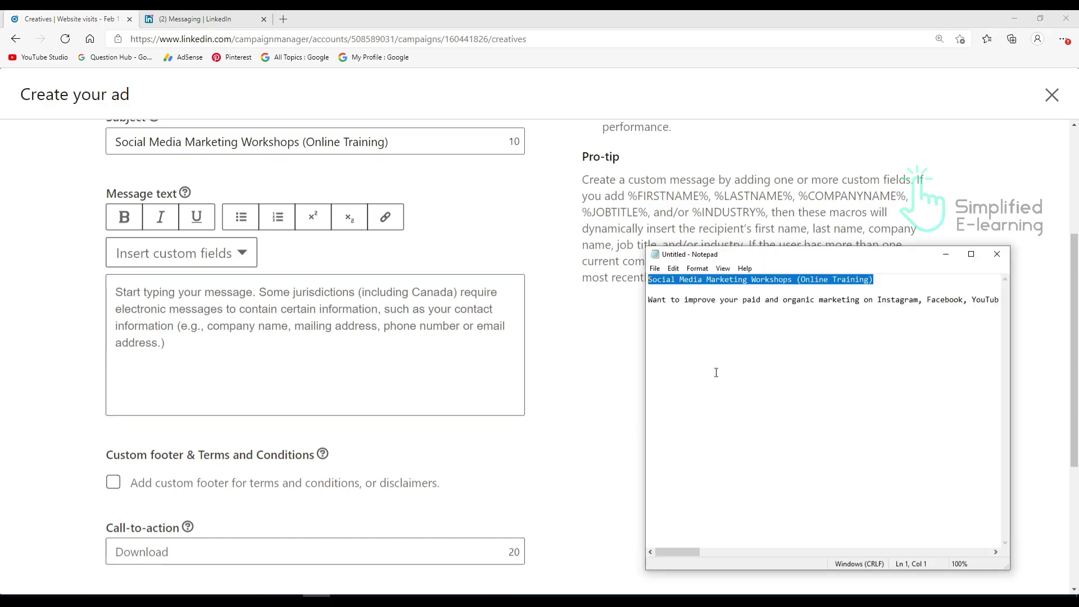
drag(650, 302, 658, 320)
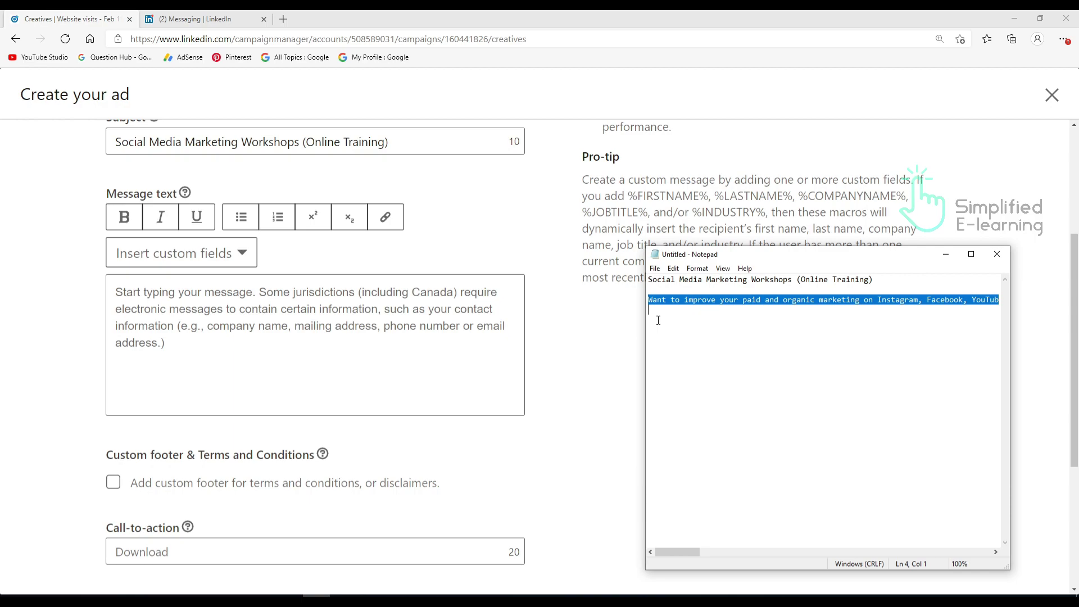
key(ctrl+c)
click(191, 309)
key(ctrl+v)
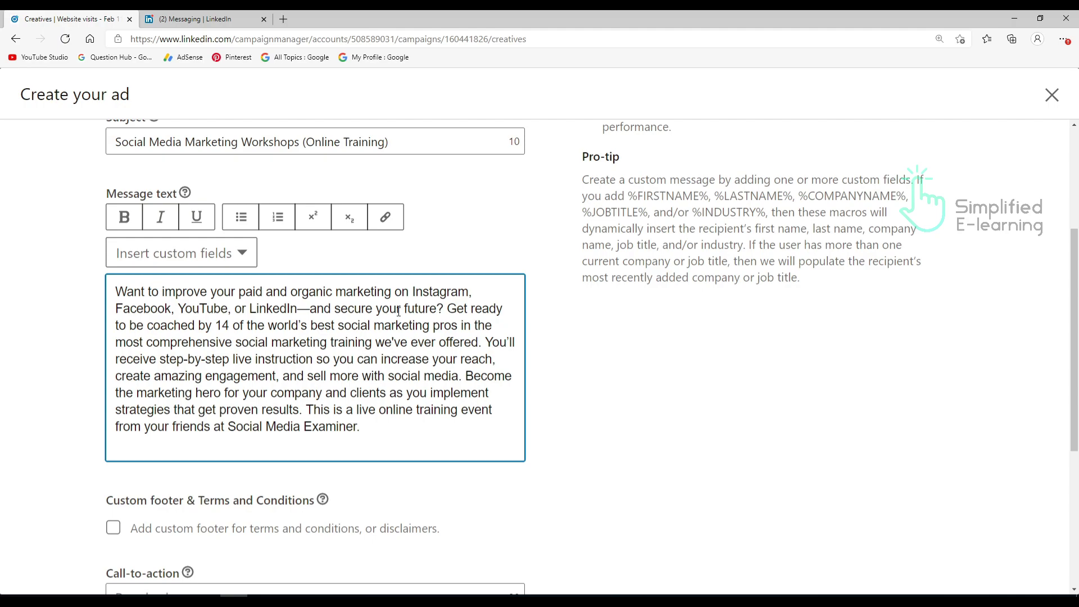
Step: Insert the greeting "Hi" followed by the First Name custom field above the message paragraph, separated by a blank line
key(Return)
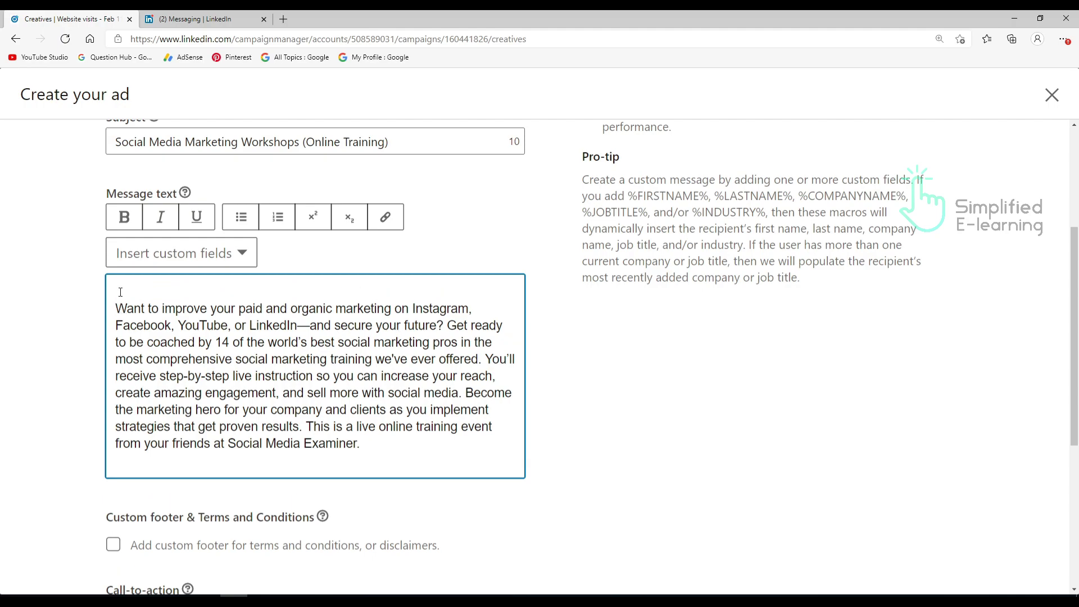
text(Hi)
click(208, 256)
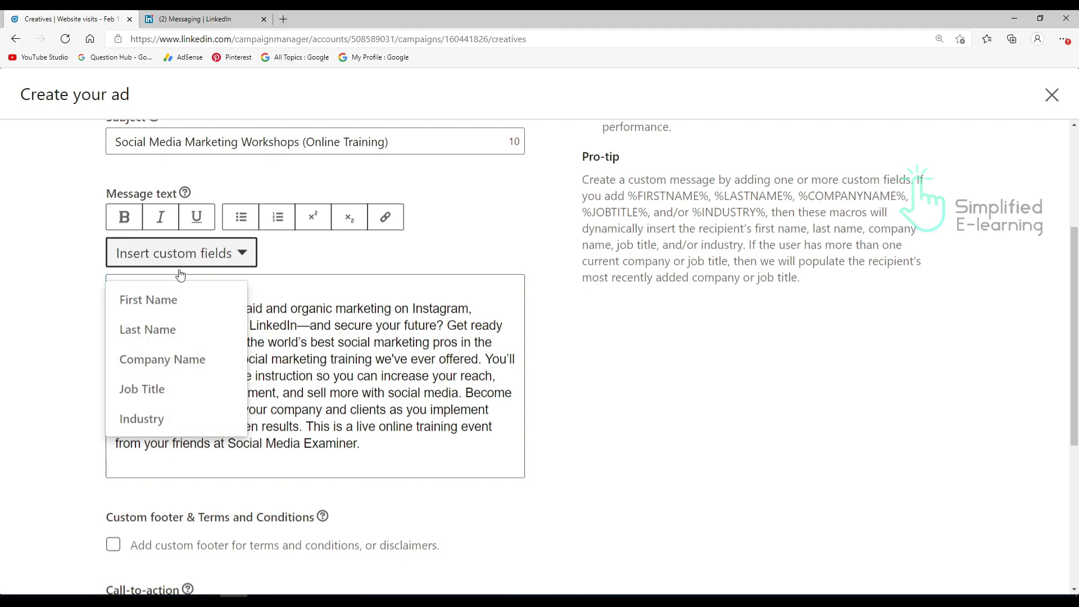
click(143, 302)
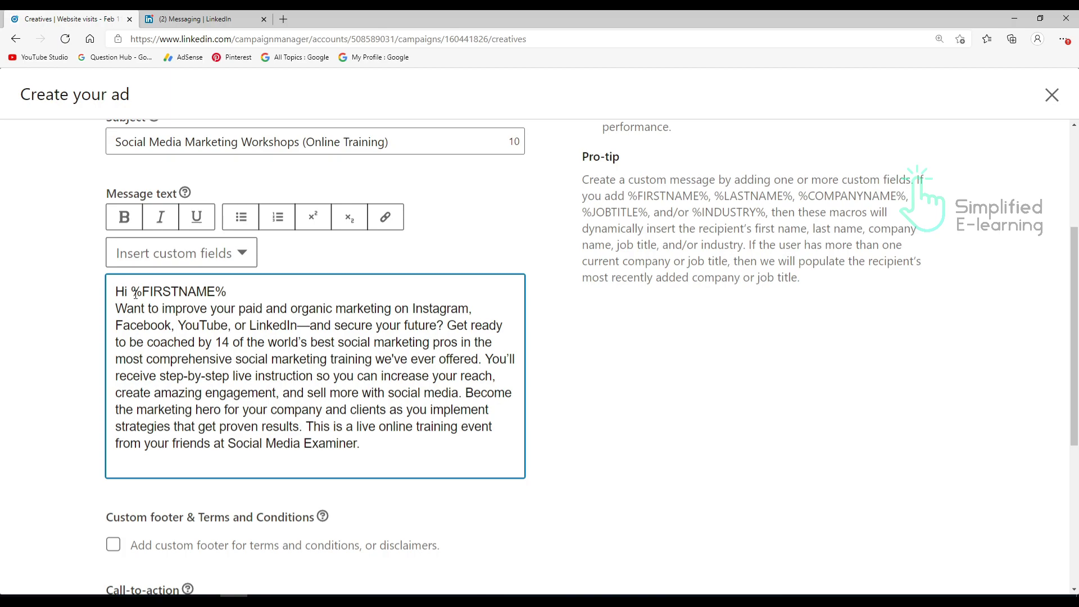
key(Return)
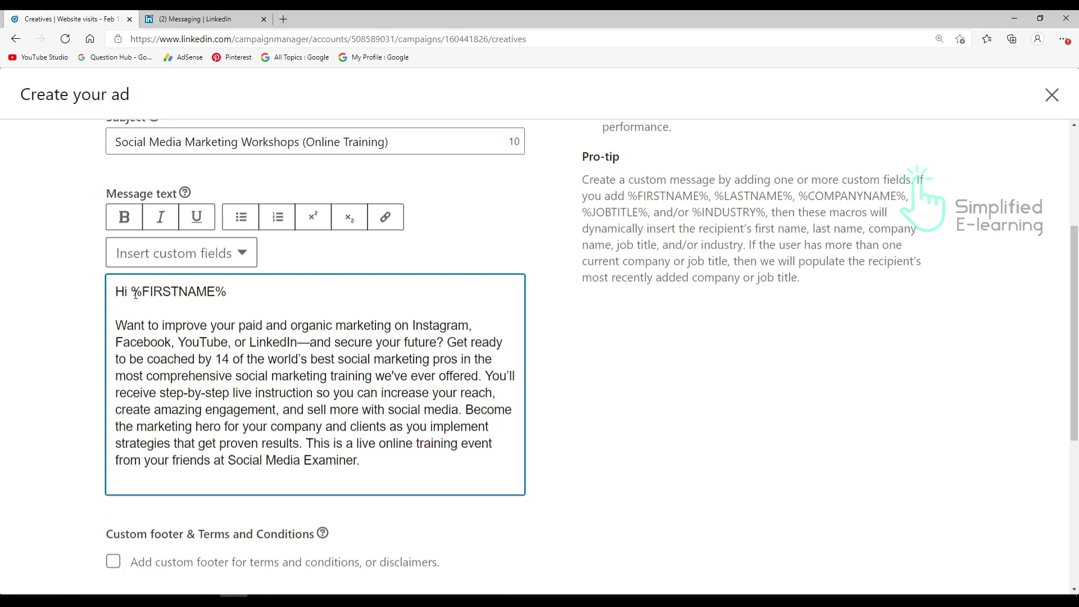
Step: Try inserting the Company Name custom field after "Instagram," in the message text
click(231, 256)
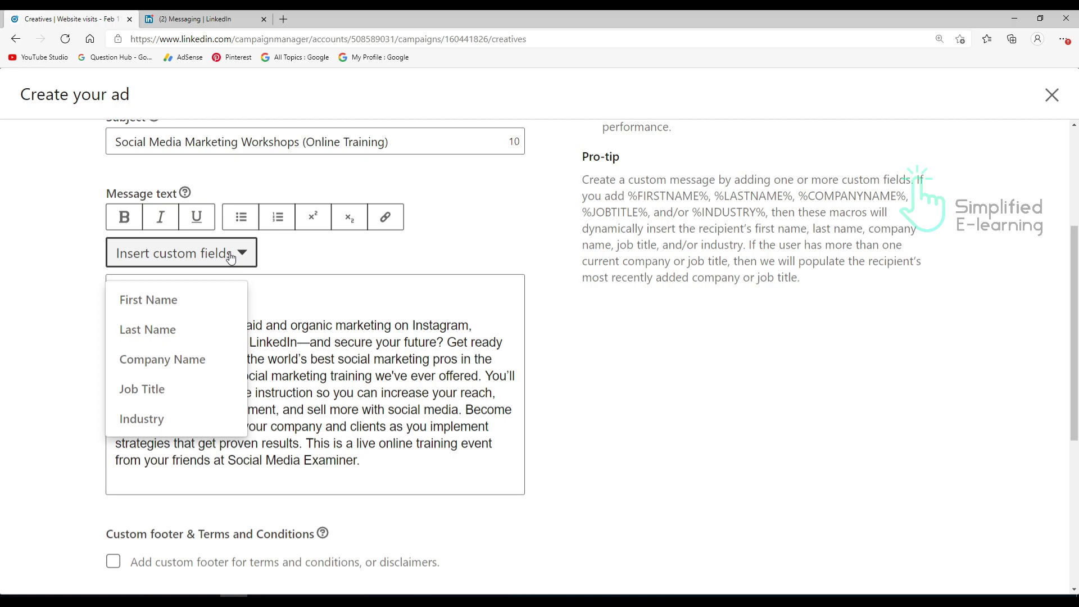
click(360, 315)
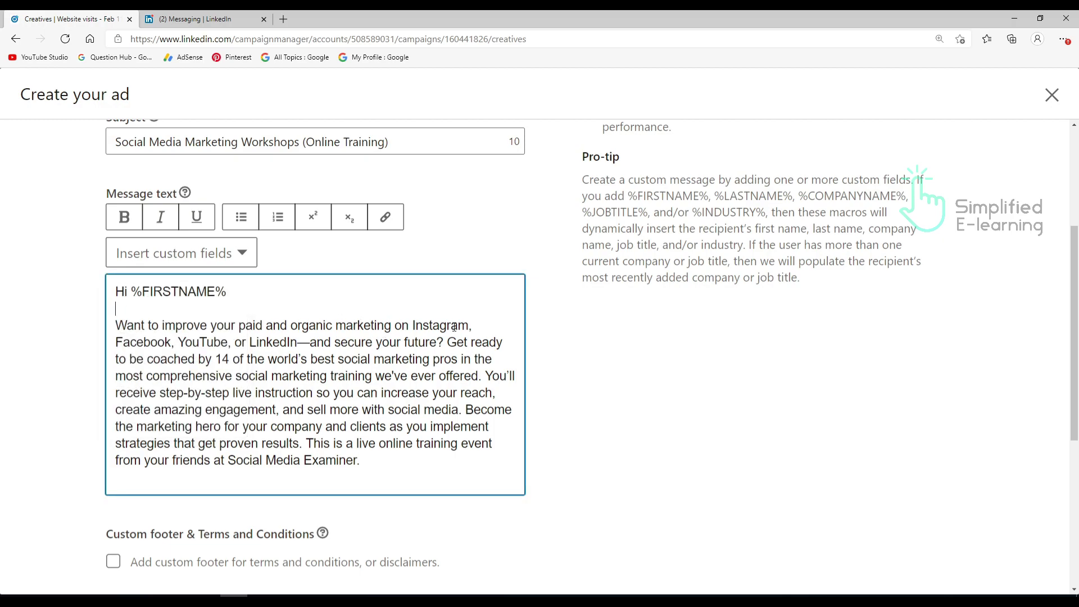
click(473, 326)
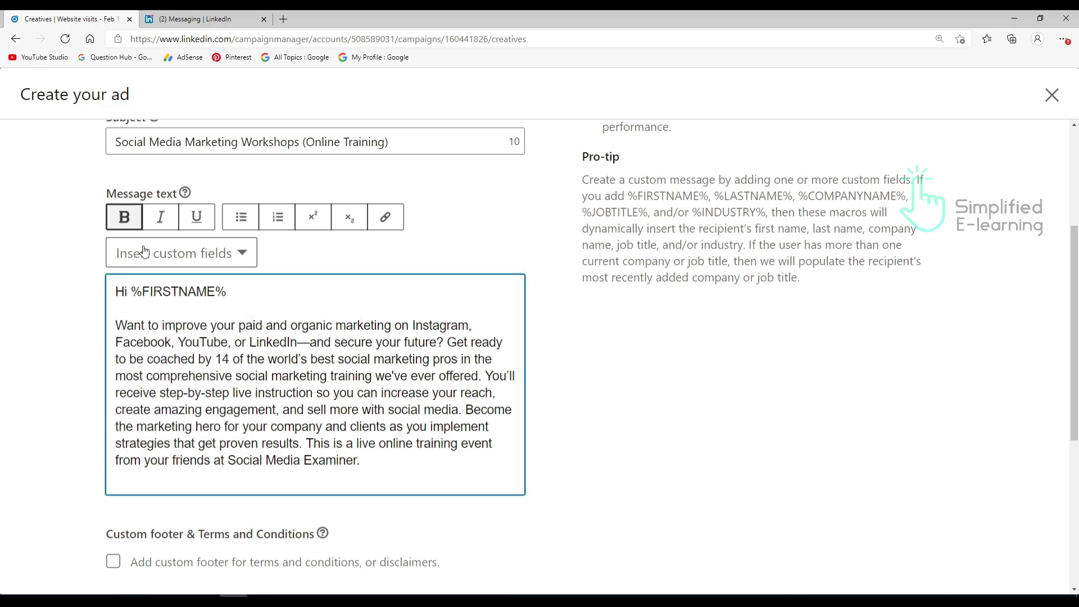
click(234, 257)
click(166, 359)
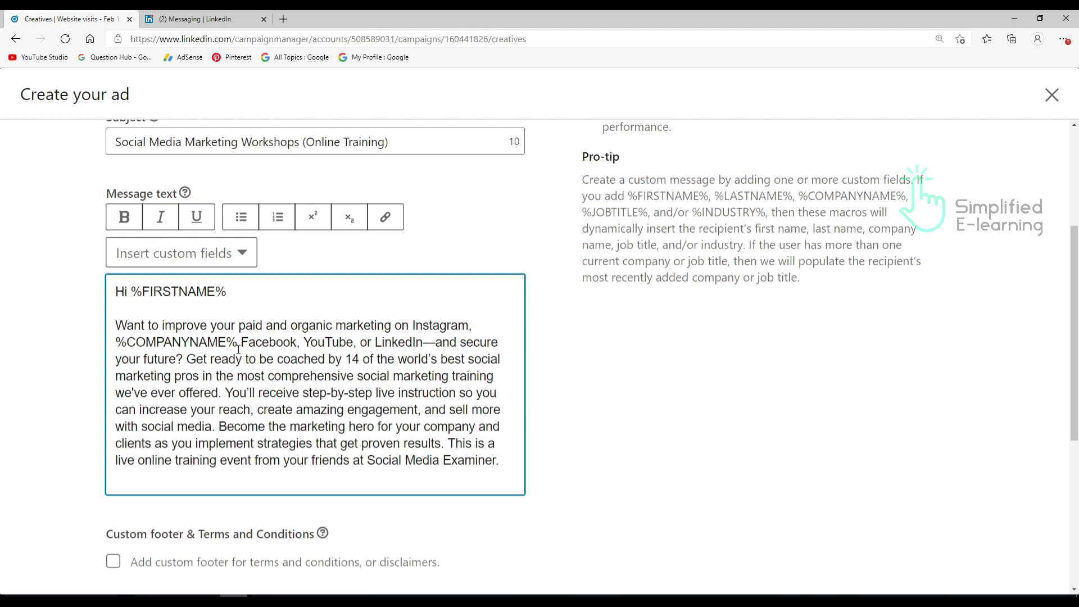
drag(238, 347, 108, 347)
key(BackSpace)
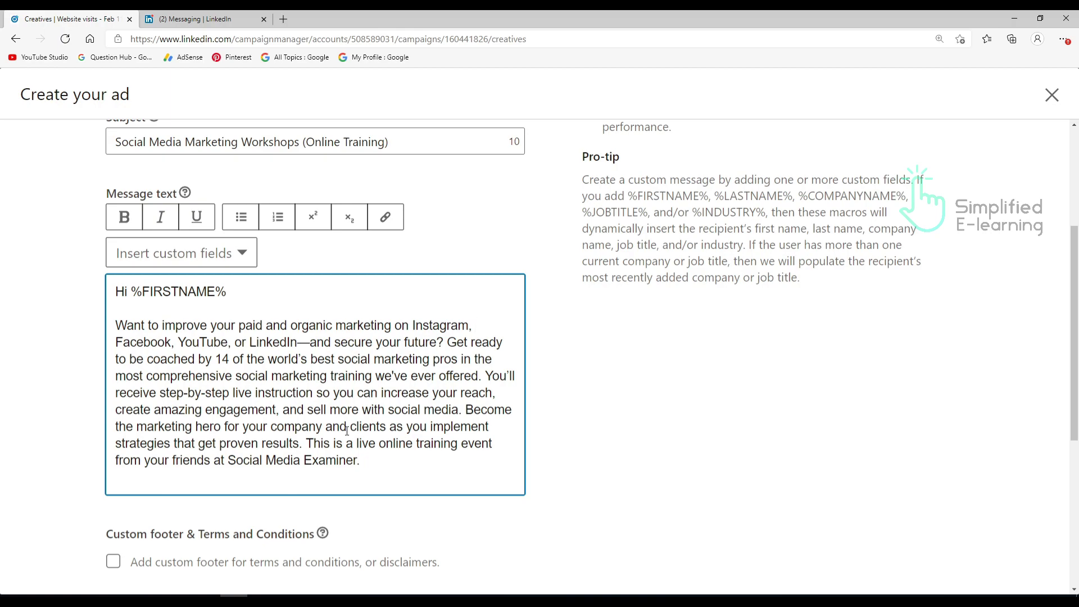
Step: Append "visit my website" to the end of the message text and link it to the advertiser's website URL
click(374, 461)
text(visit my website)
drag(363, 461, 455, 459)
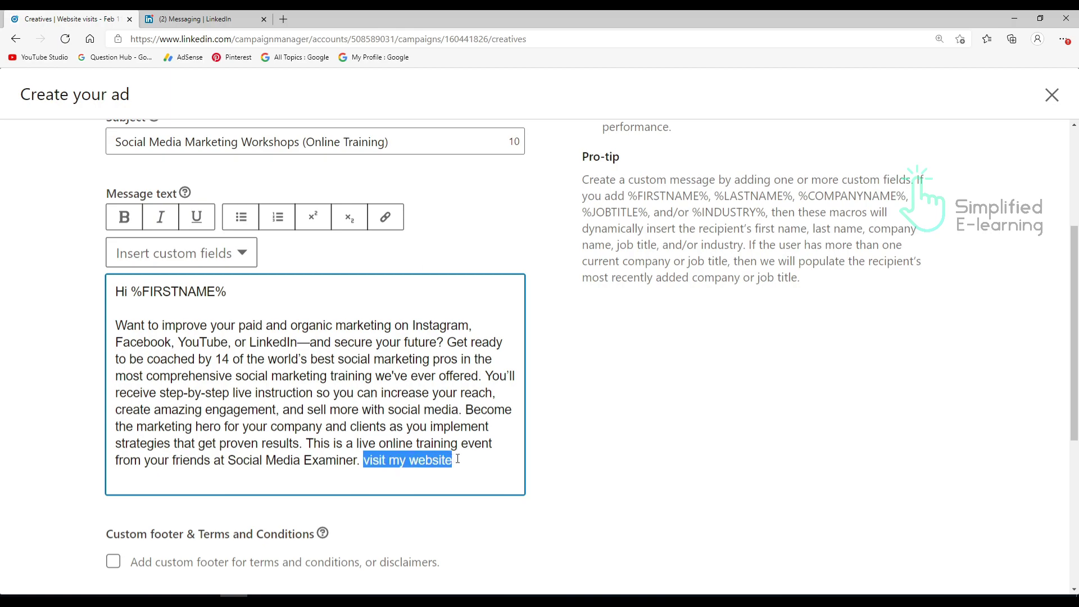
click(385, 225)
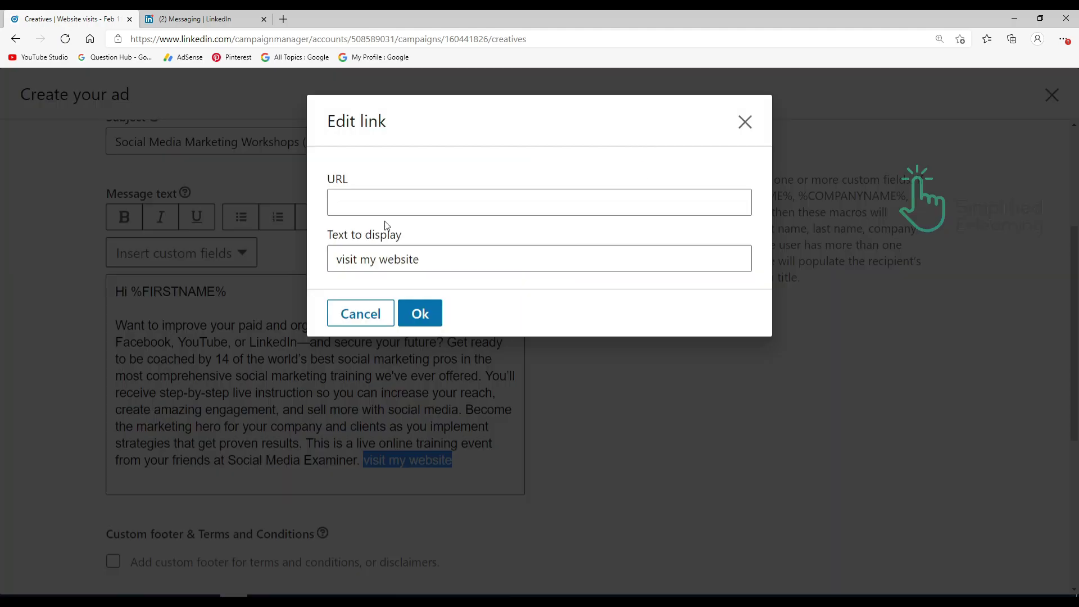
click(377, 205)
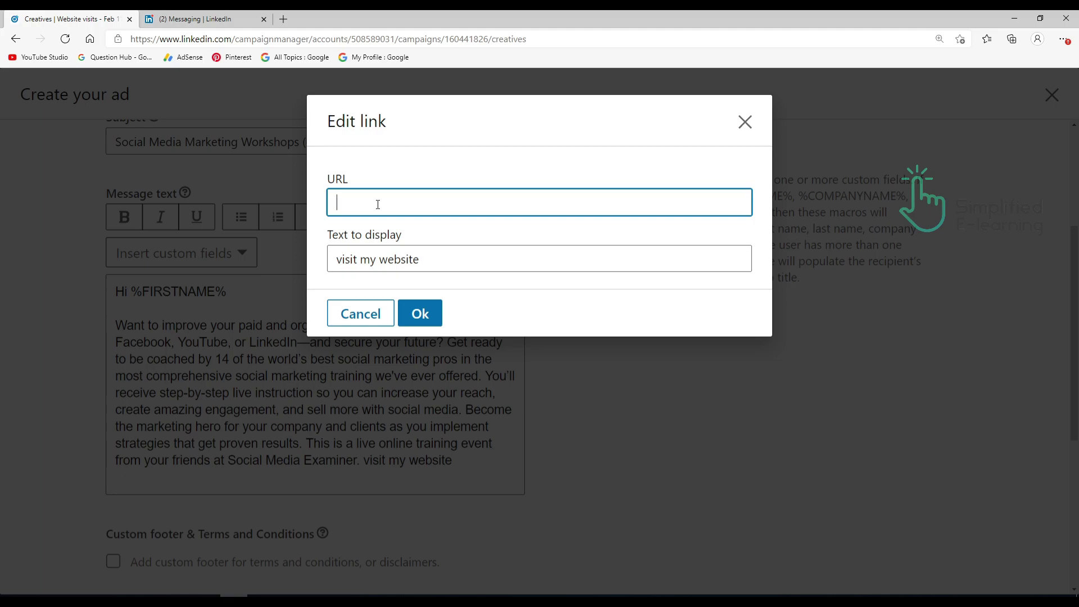
text(https)
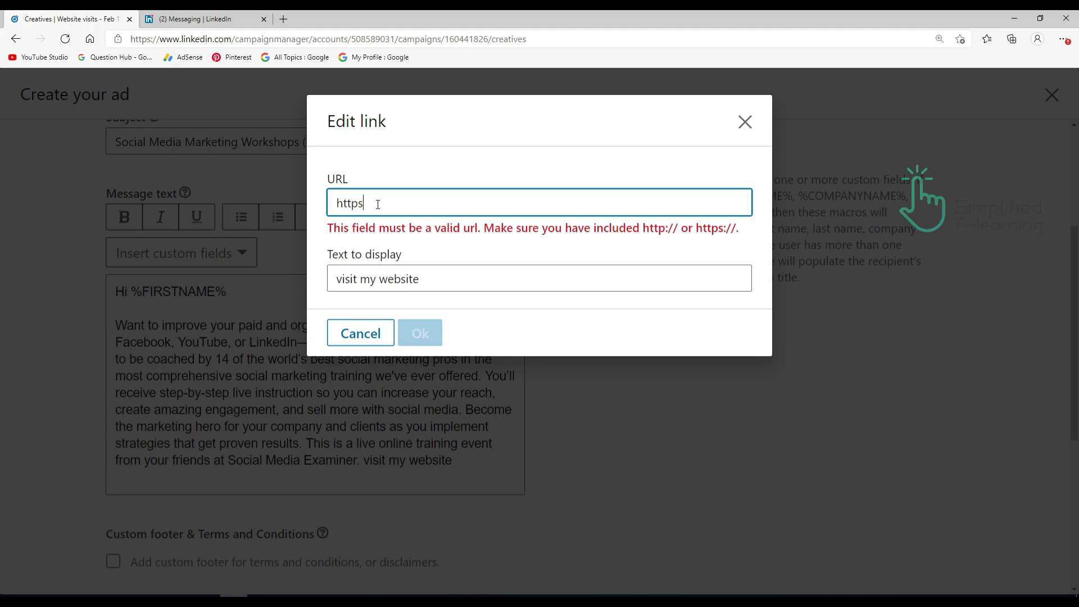
text(://anburaj.in)
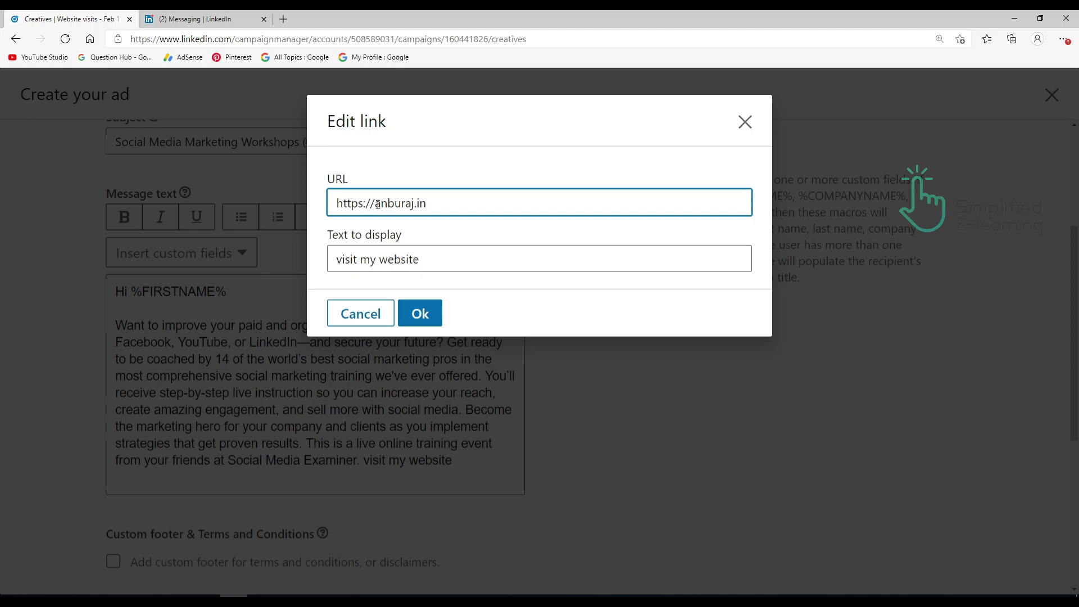
click(421, 314)
click(474, 477)
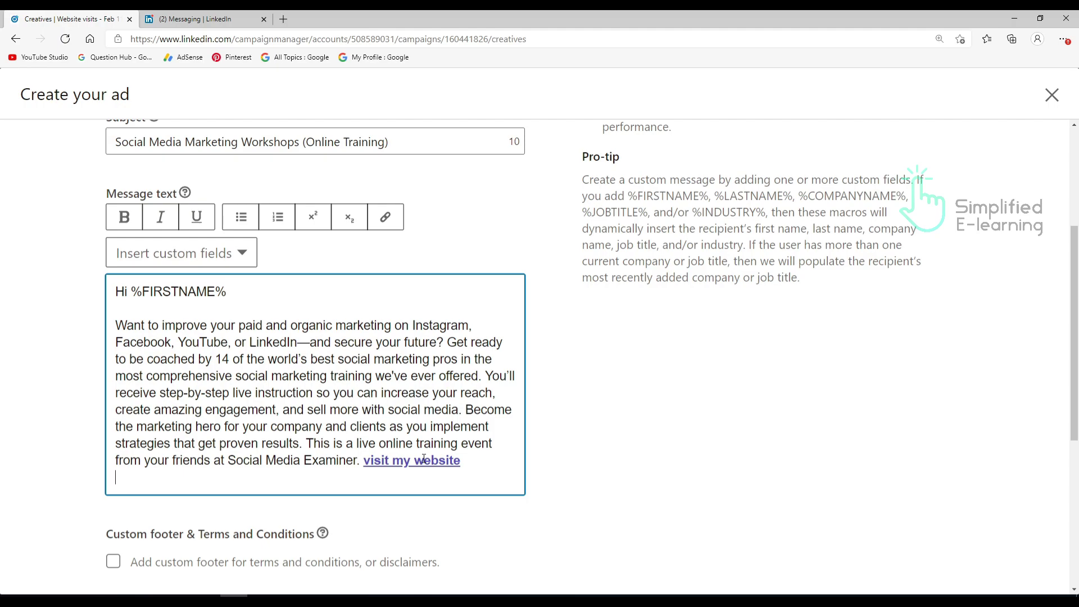
scroll(423, 459, down, 4)
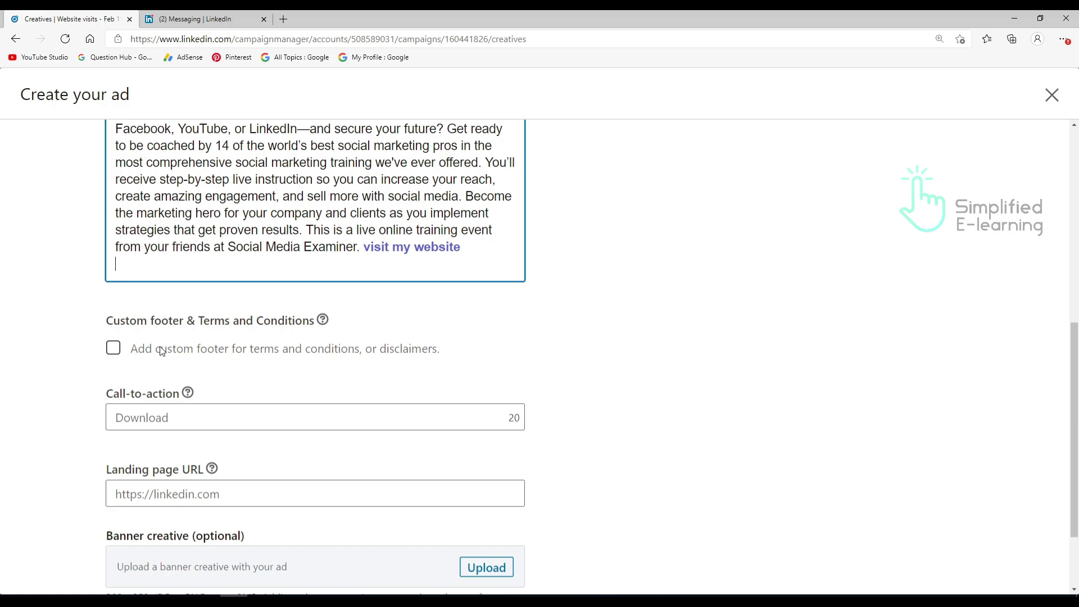
click(114, 348)
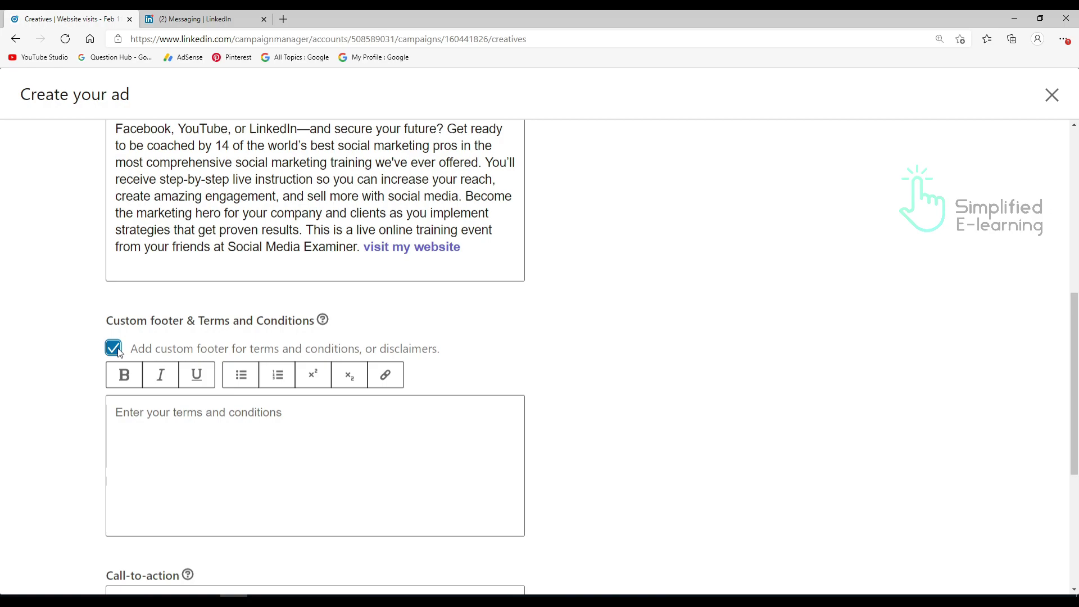
click(115, 348)
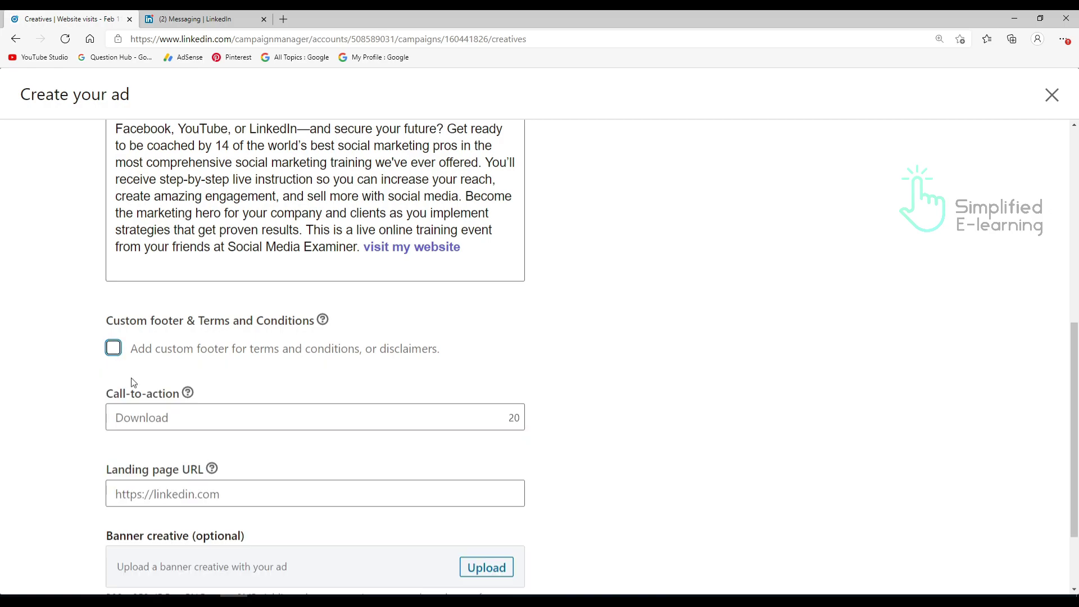
Step: Create the ad with the call-to-action "Know More" and the advertiser's website as the landing page URL
click(200, 417)
click(171, 442)
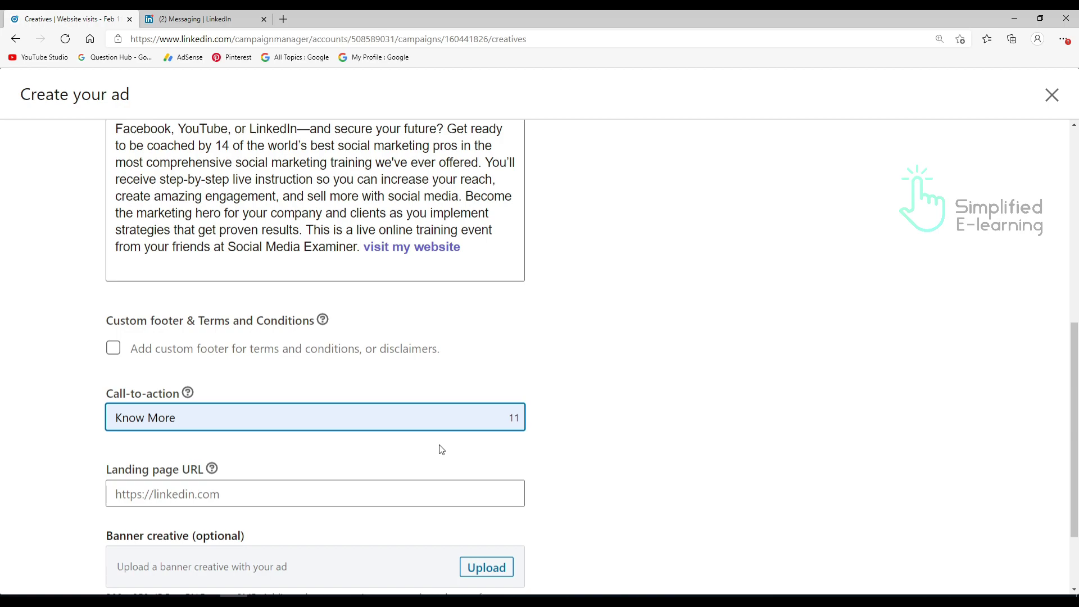
scroll(441, 449, down, 1)
click(167, 422)
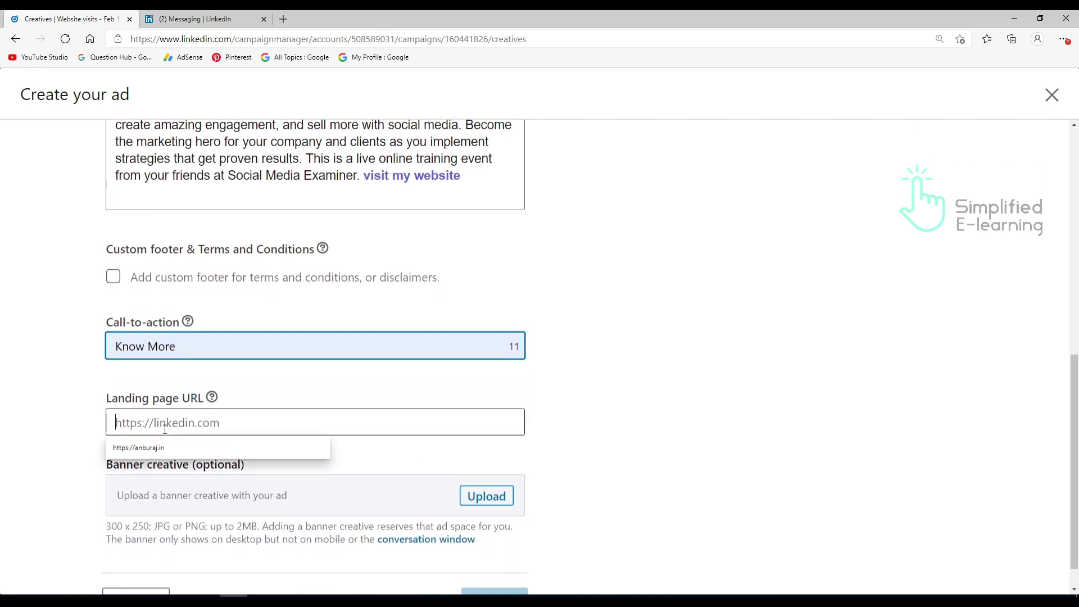
click(163, 448)
scroll(293, 440, down, 1)
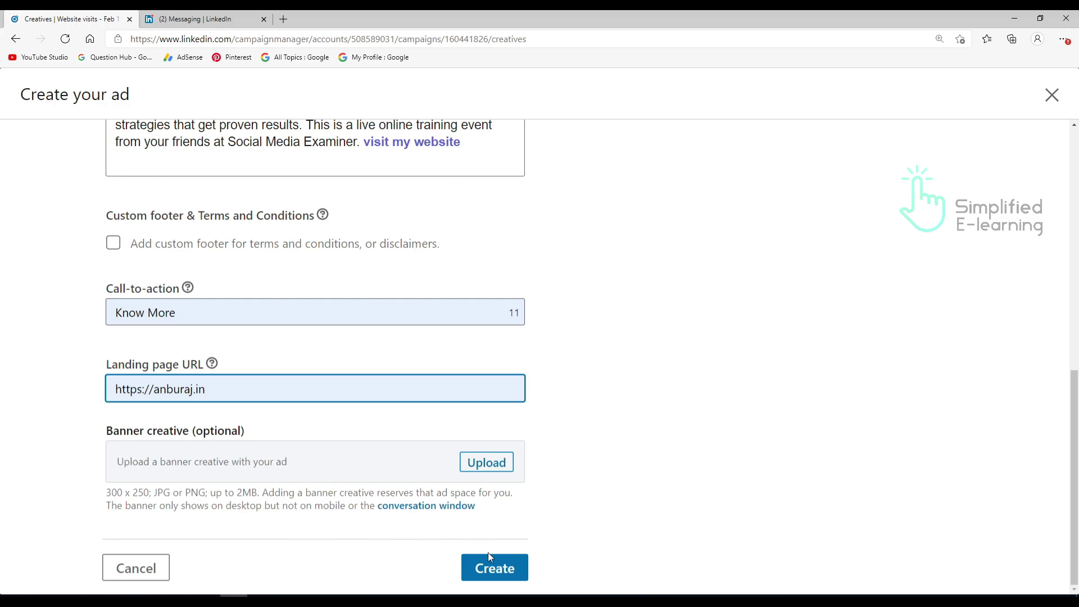
click(497, 568)
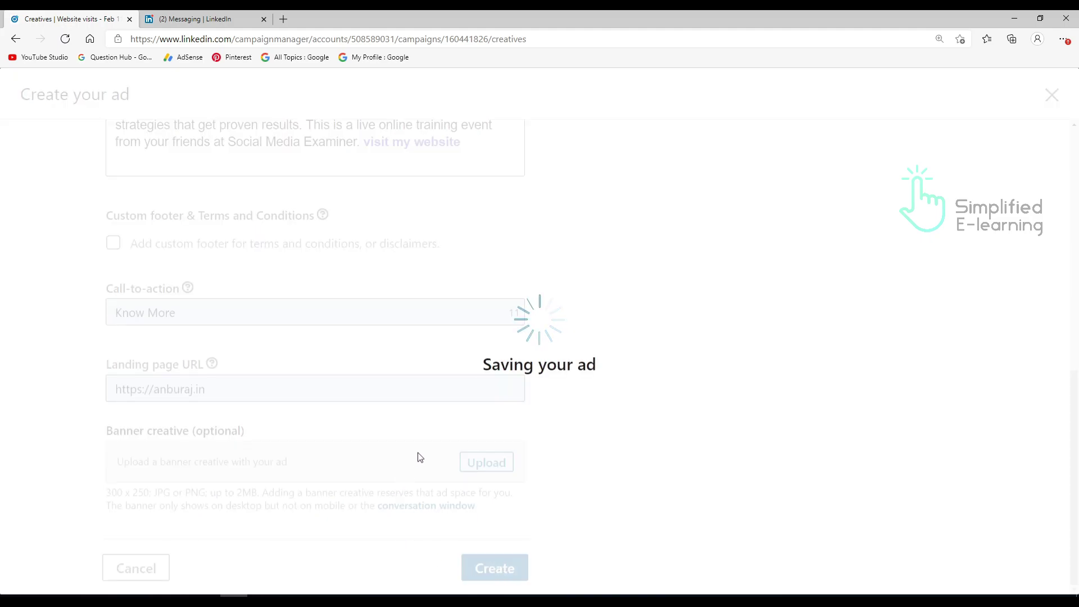
Step: Send a test message of the "Simplified E-learning" ad and check how it appears in LinkedIn messaging
scroll(419, 452, down, 3)
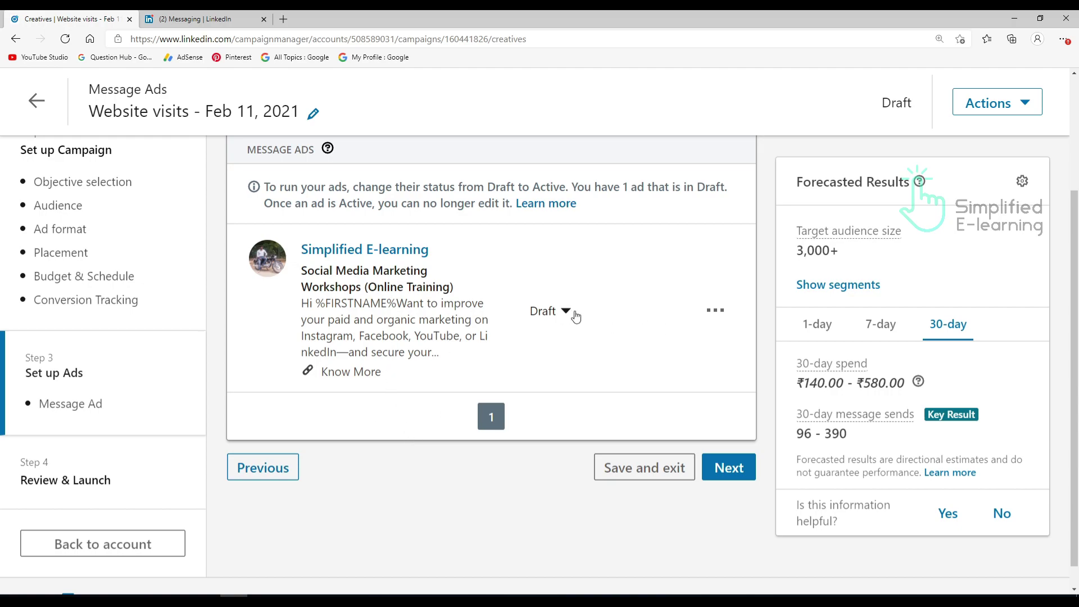
click(716, 312)
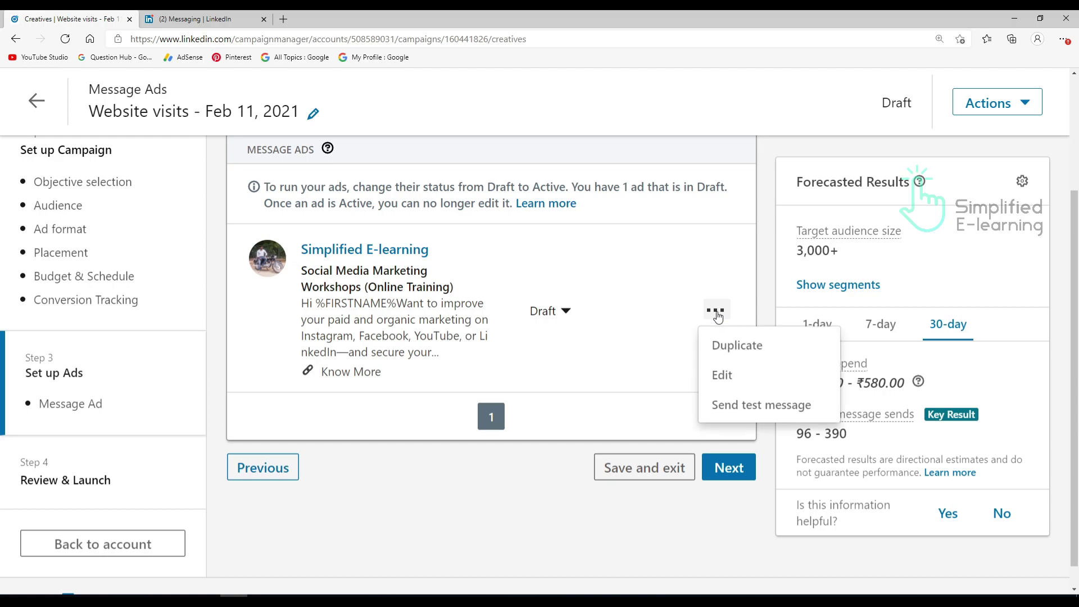
click(751, 412)
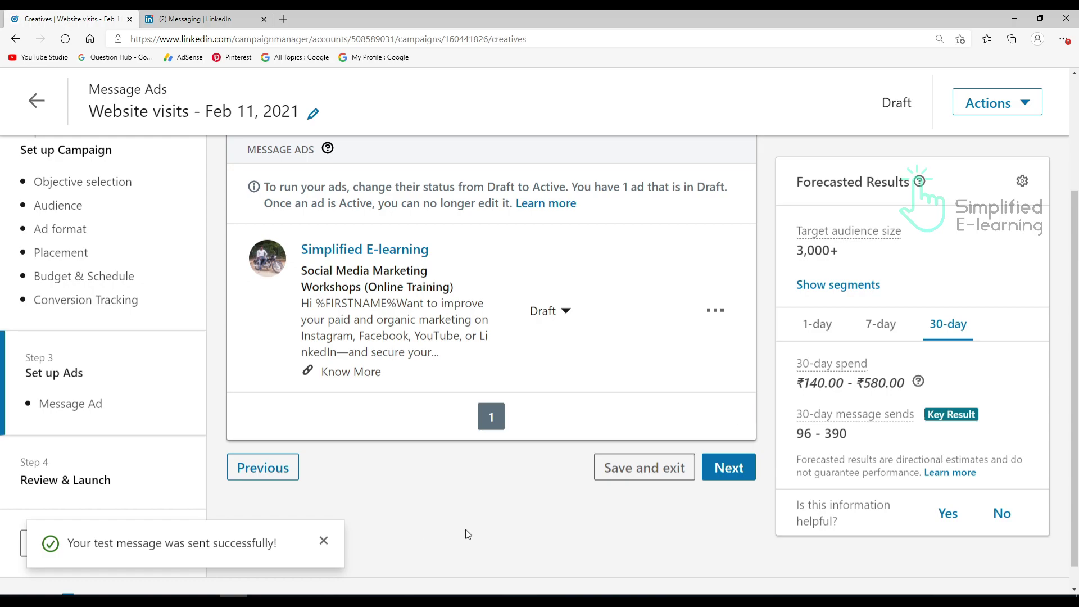
click(193, 22)
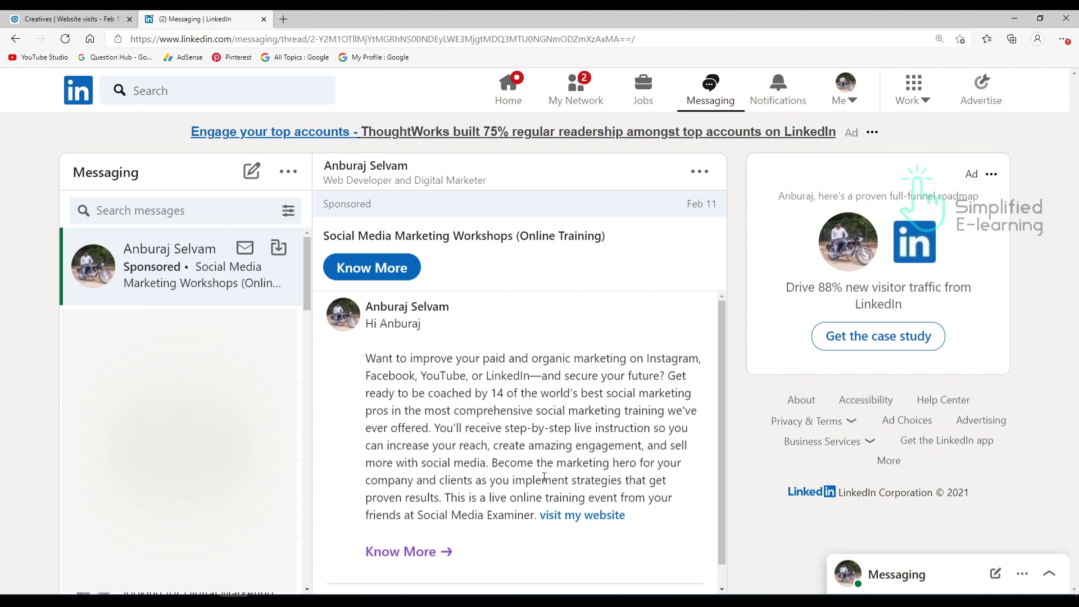
key(ctrl+Tab)
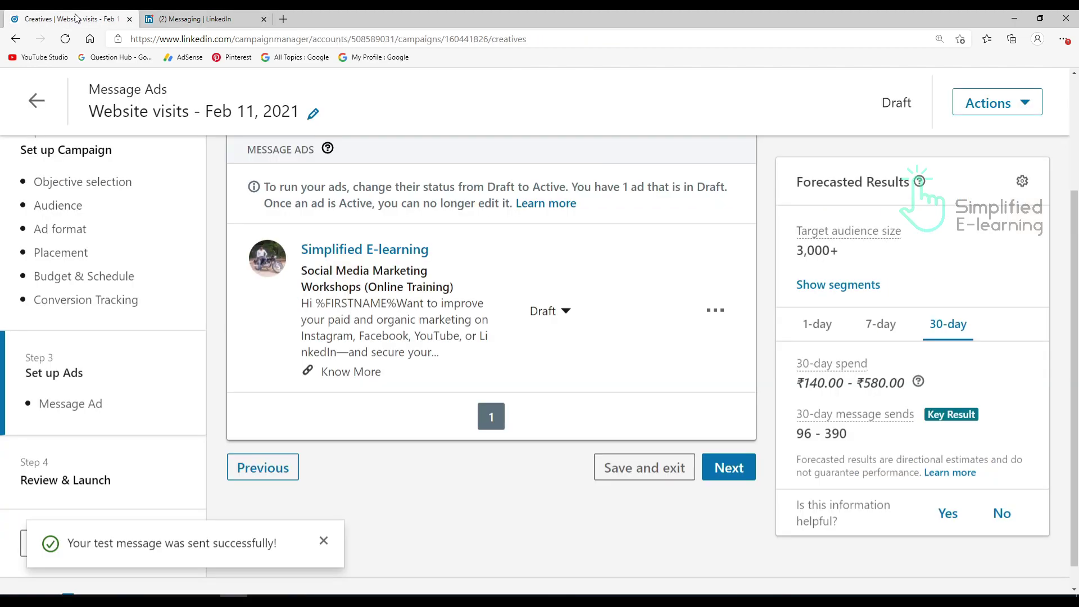
Step: Proceed to Review & Launch, look over the campaign settings, and launch the campaign
click(730, 466)
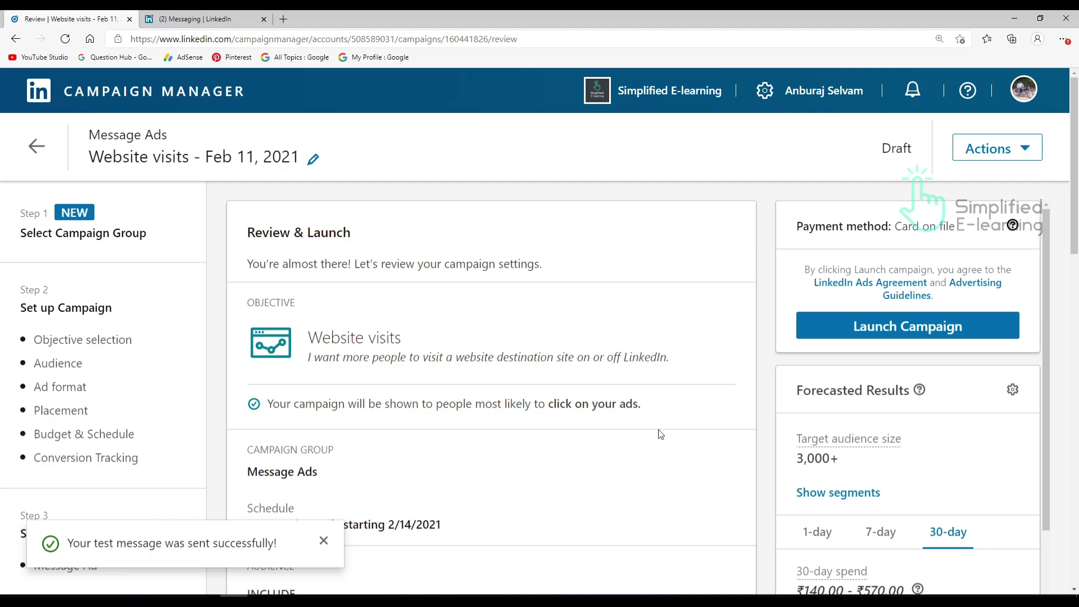
scroll(660, 434, down, 10)
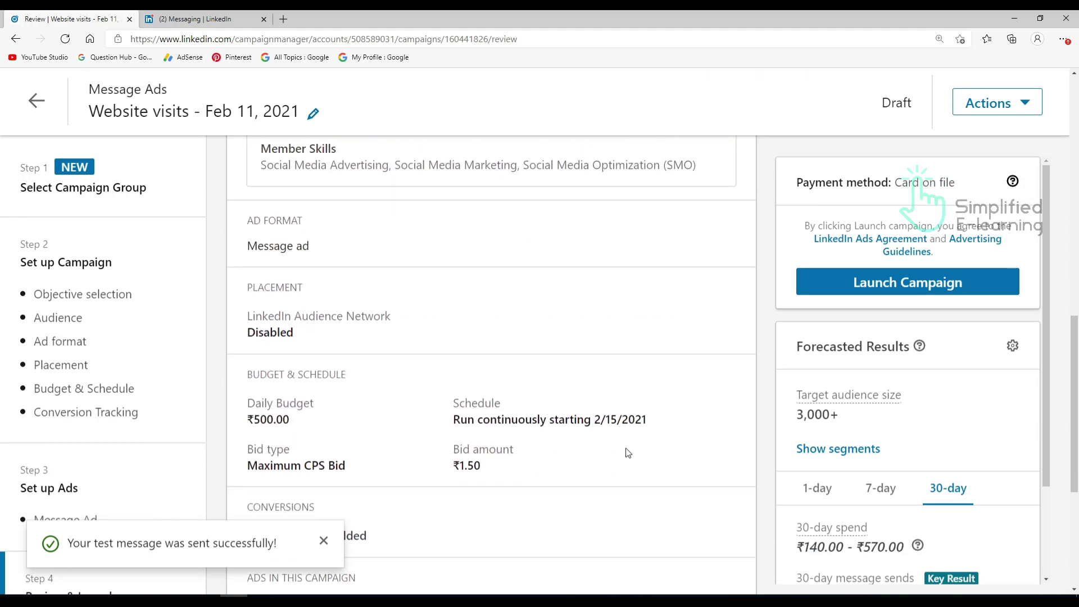
scroll(628, 453, up, 3)
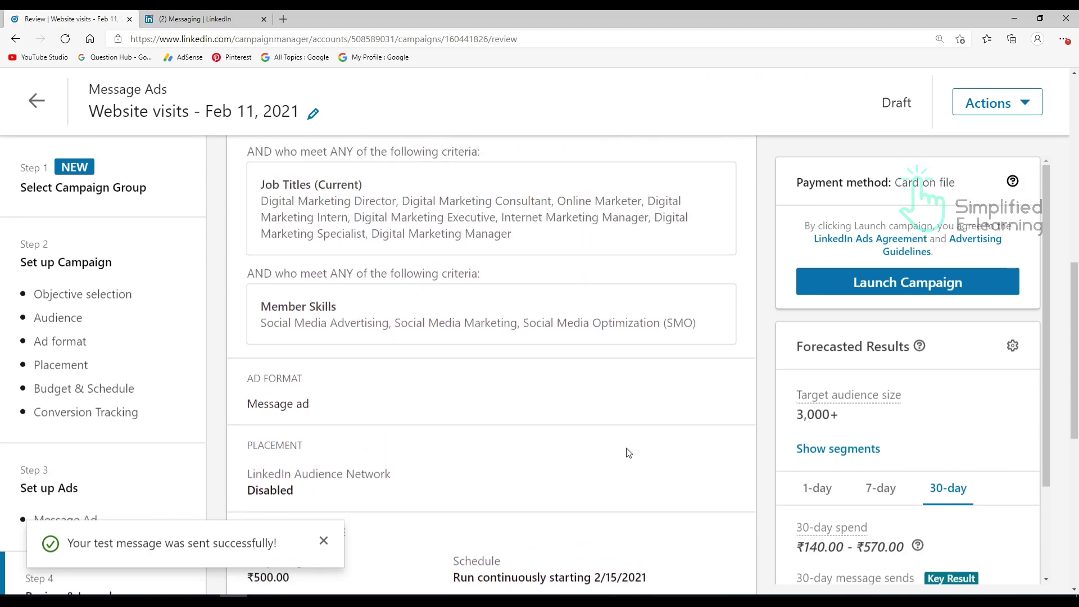
click(904, 284)
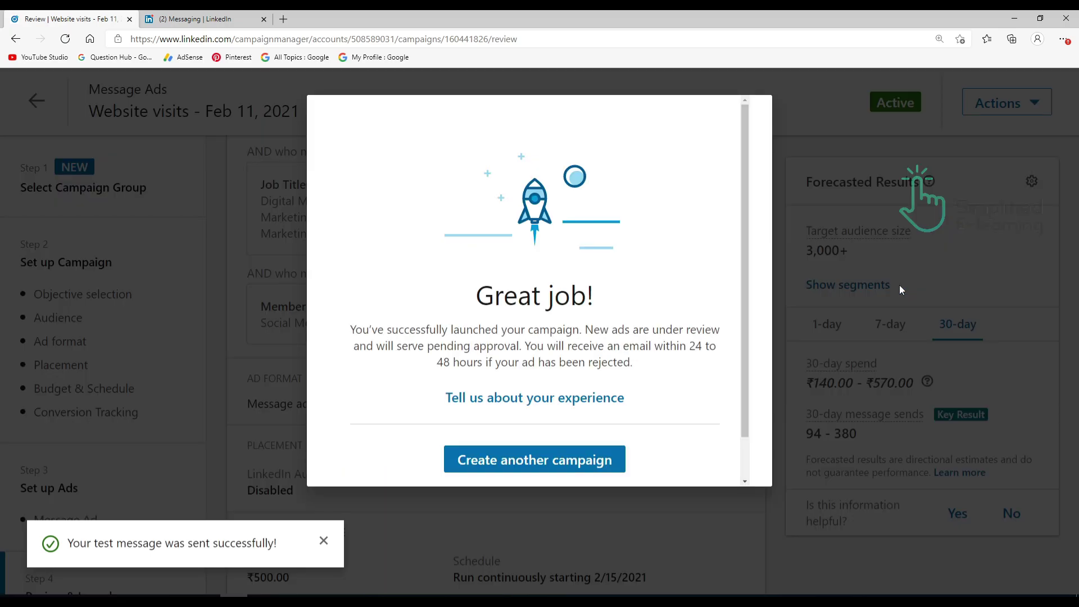